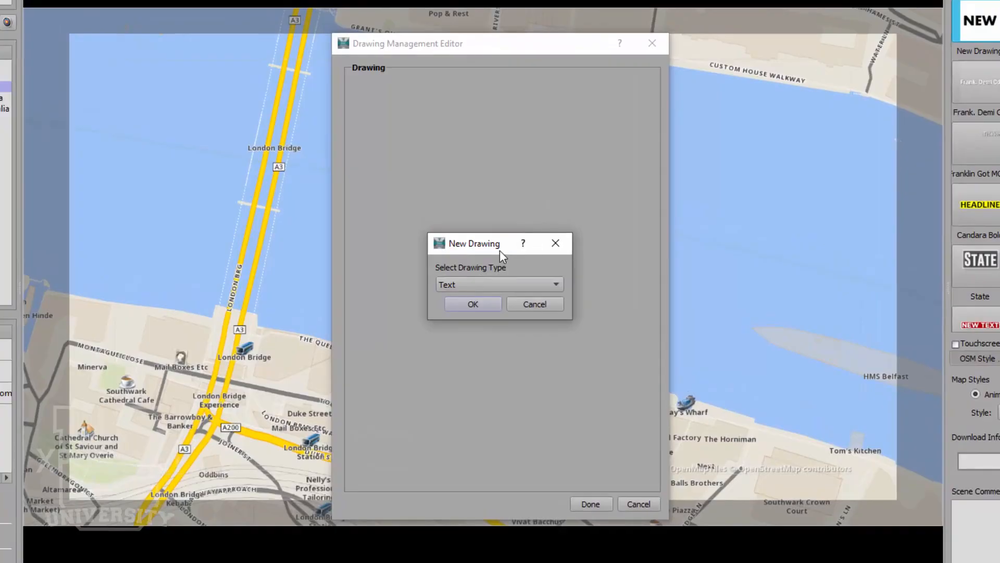
- Create a new Text-type drawing and rename it from New Text to TEXT TOOL 2.0
left_click(496, 286)
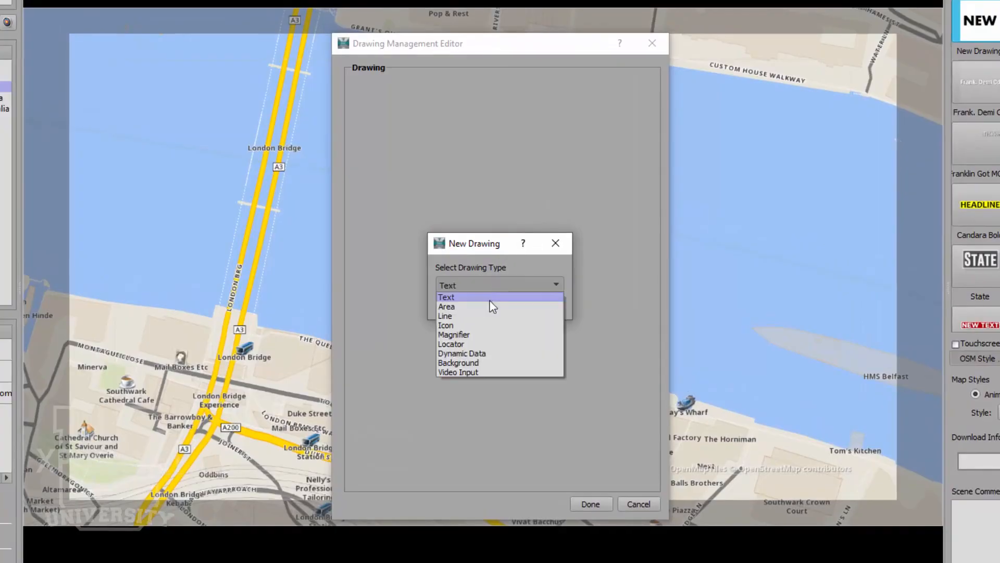
left_click(490, 298)
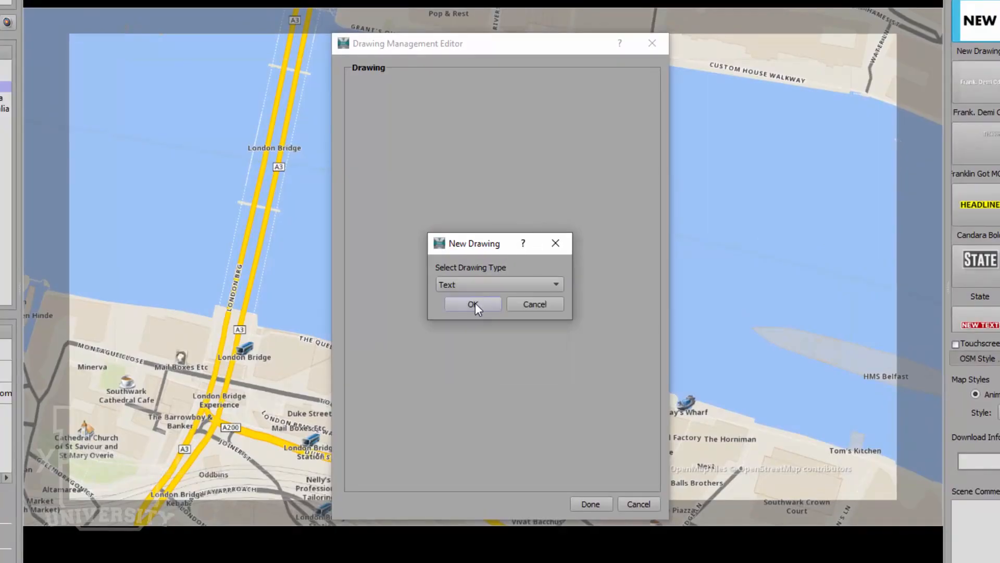
left_click(473, 304)
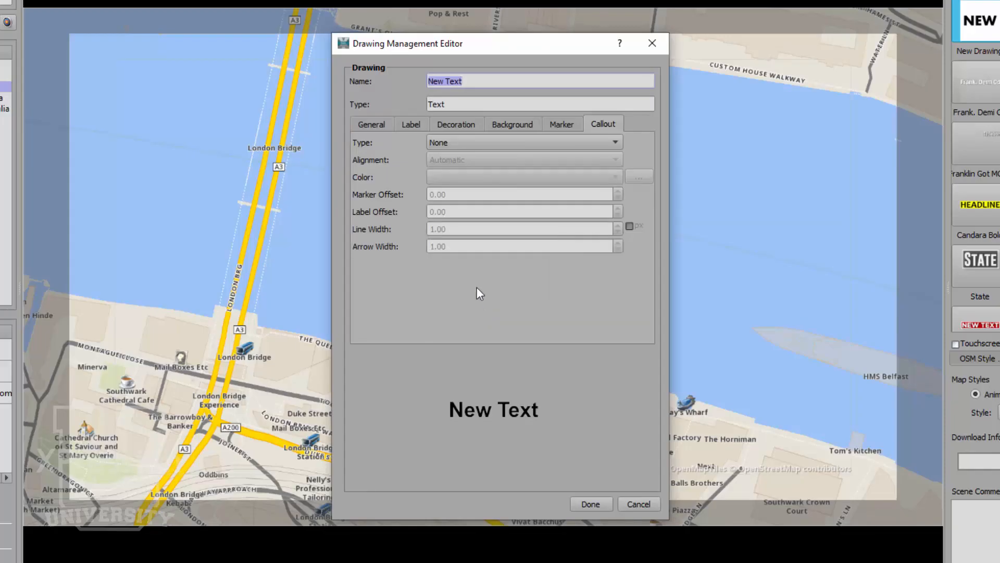
left_click(495, 81)
left_click_drag(494, 81, 413, 88)
type("TEXT TOOL 2.0")
- Keep Left to Right direction and change the default text from New Text to 'Text Goes Here'
left_click(370, 125)
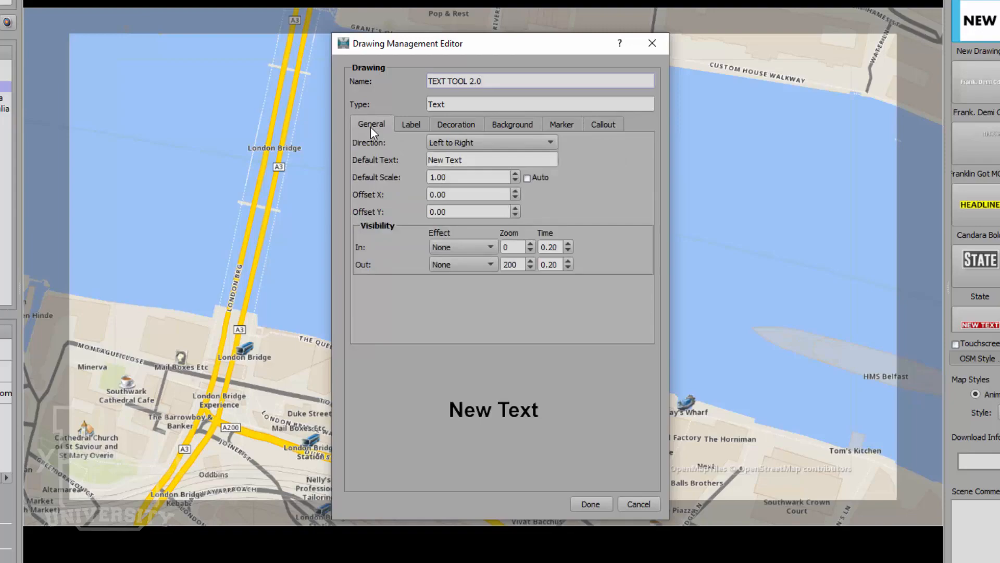
left_click(486, 142)
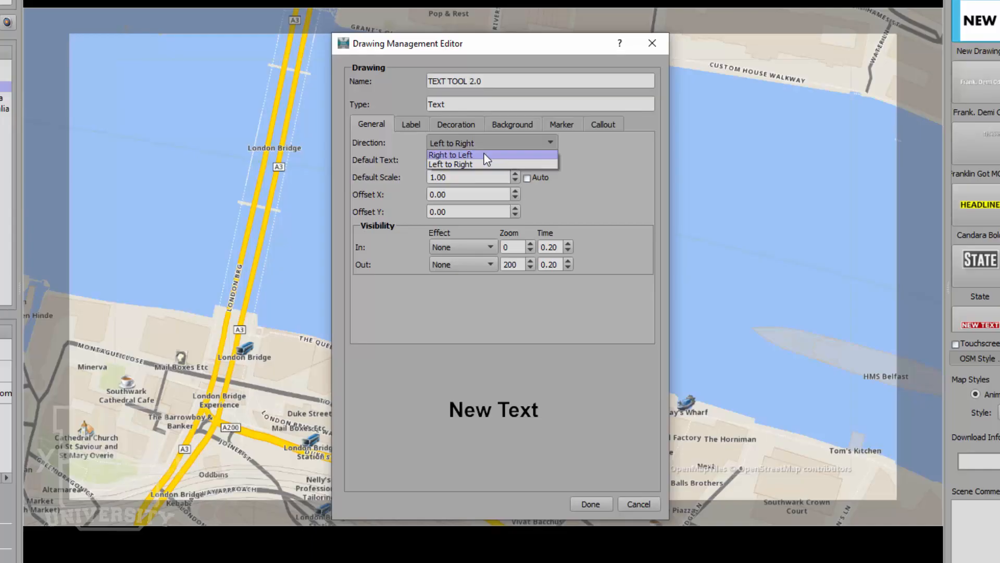
left_click(395, 149)
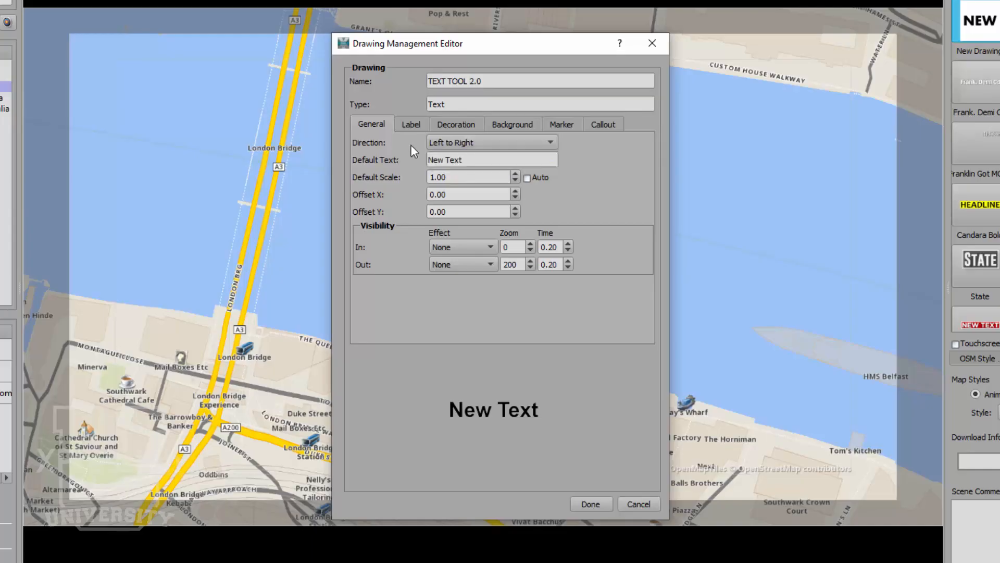
left_click_drag(468, 159, 407, 162)
type("Text Goes Here")
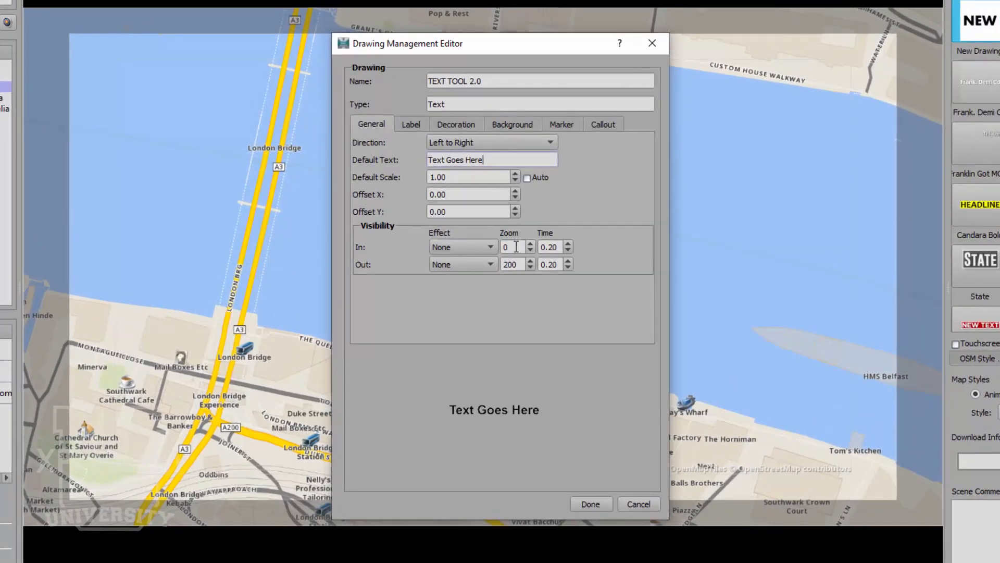
- Set the entrance effect to Typewriter at zoom 175, lasting 0.50
left_click_drag(514, 232, 497, 231)
type("175")
double_click(557, 247)
type("50")
left_click(481, 246)
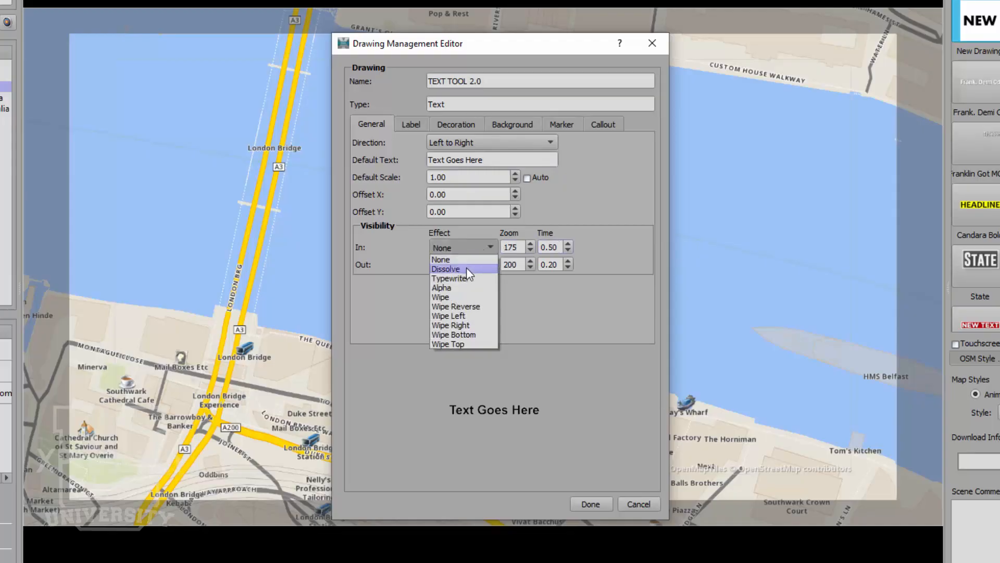
left_click(467, 278)
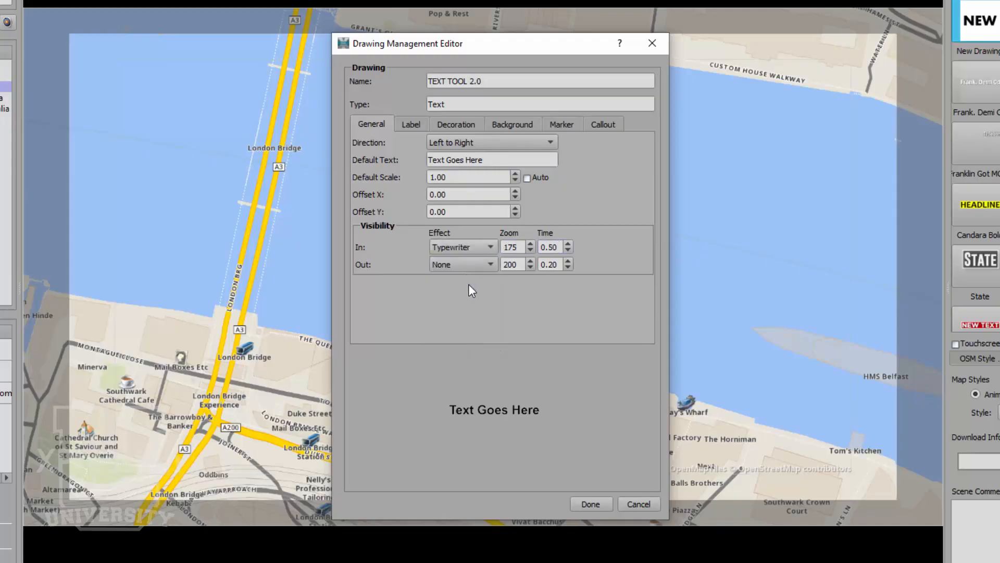
- Set the exit effect to Wipe at zoom 195, lasting 0.5, and save the style
left_click(472, 264)
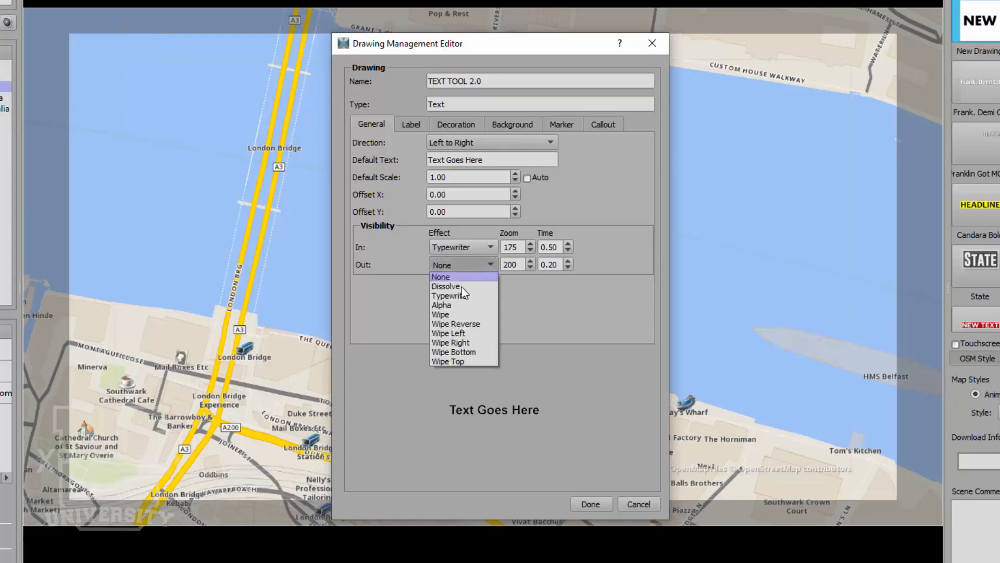
left_click(458, 315)
double_click(518, 266)
type("195")
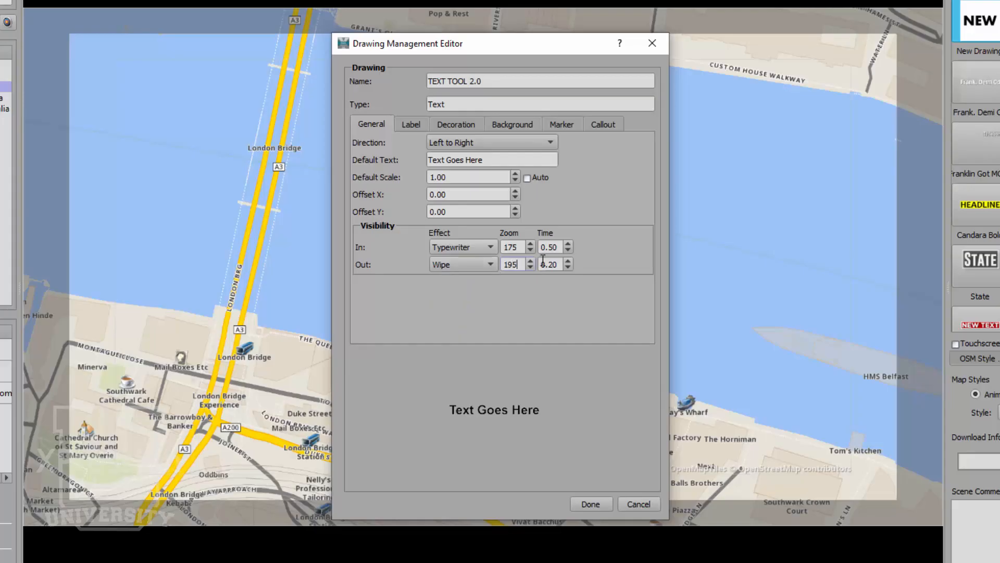
left_click_drag(546, 264, 561, 264)
type("5")
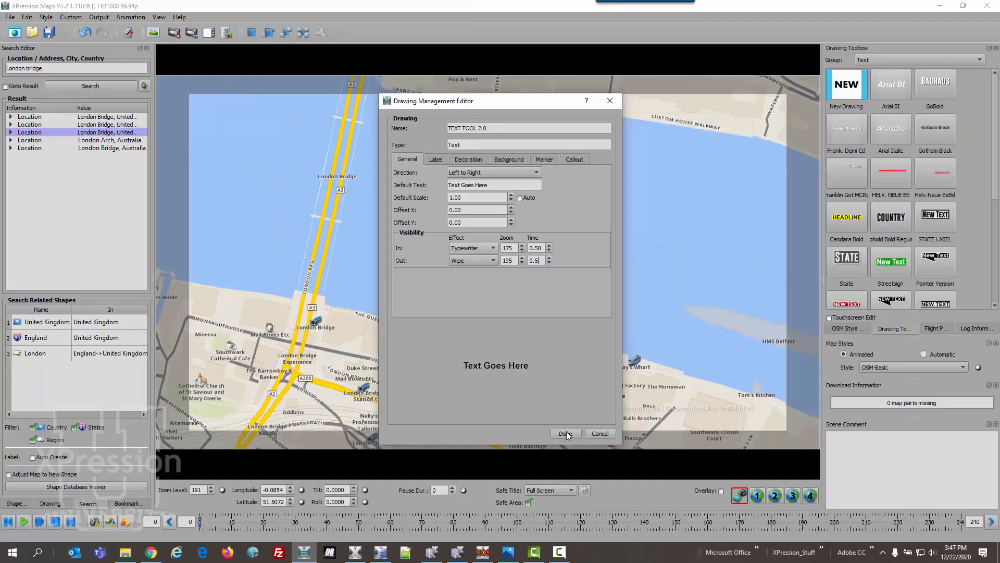
left_click(594, 505)
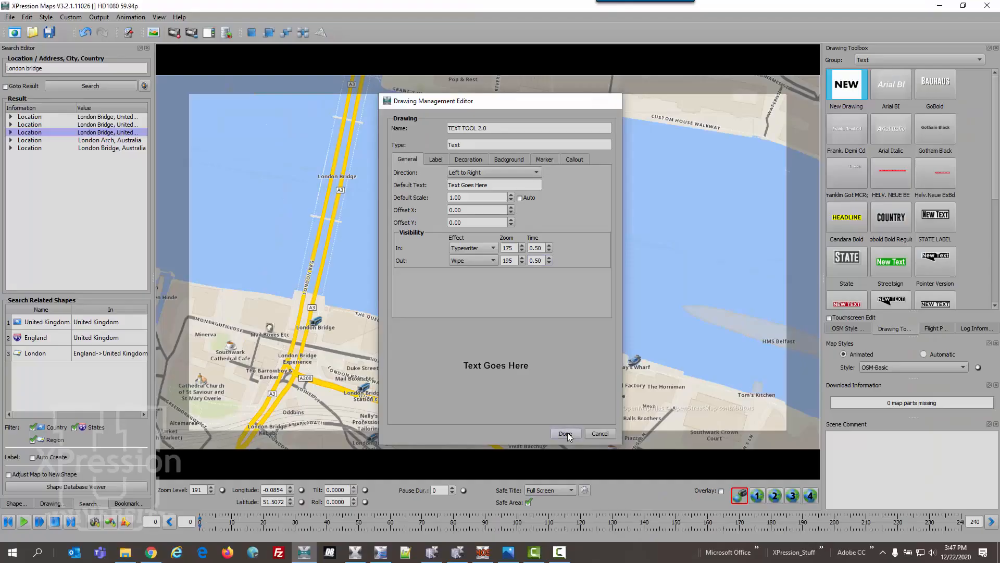
- Drop a TEXT TOOL 2.0 label onto the Thames beside London Bridge and zoom to check it
scroll(936, 274, "down", 5)
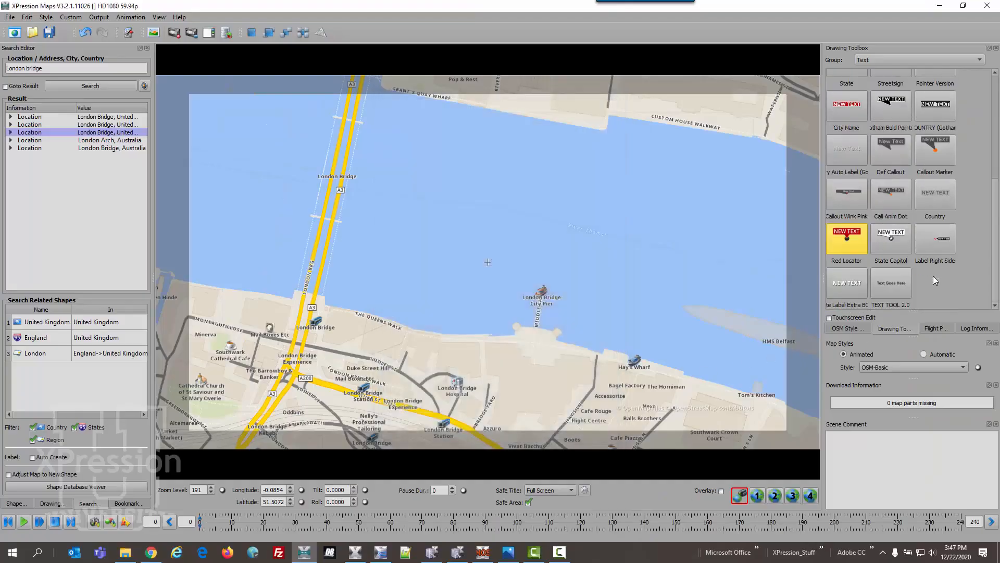
left_click_drag(898, 284, 727, 301)
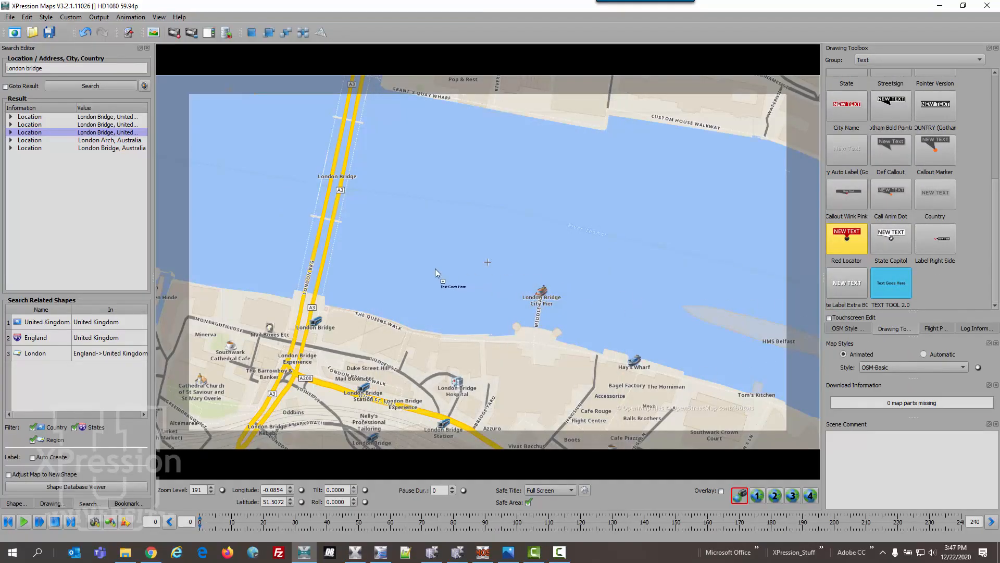
left_click_drag(436, 269, 436, 269)
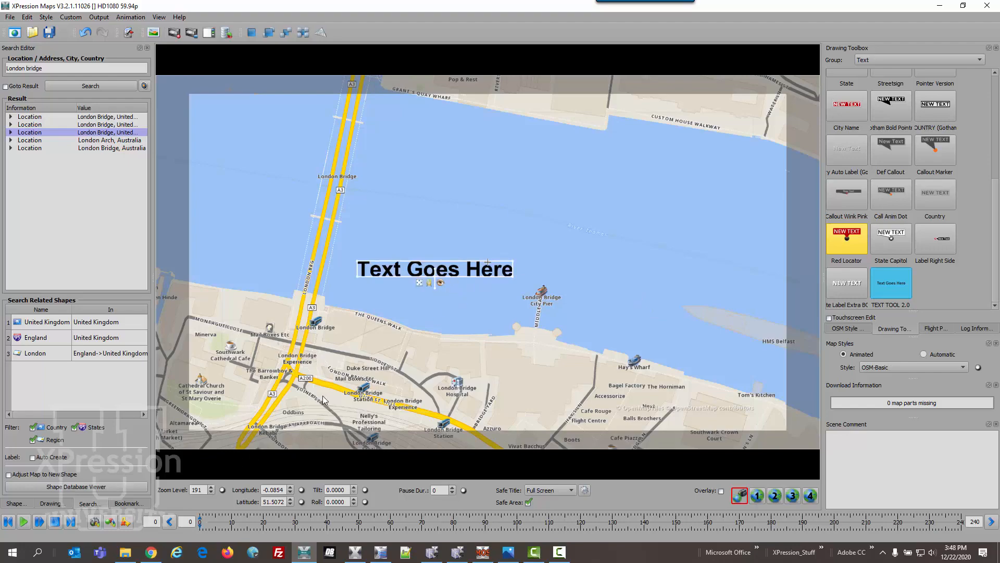
scroll(321, 400, "down", 3)
scroll(323, 396, "down", 1)
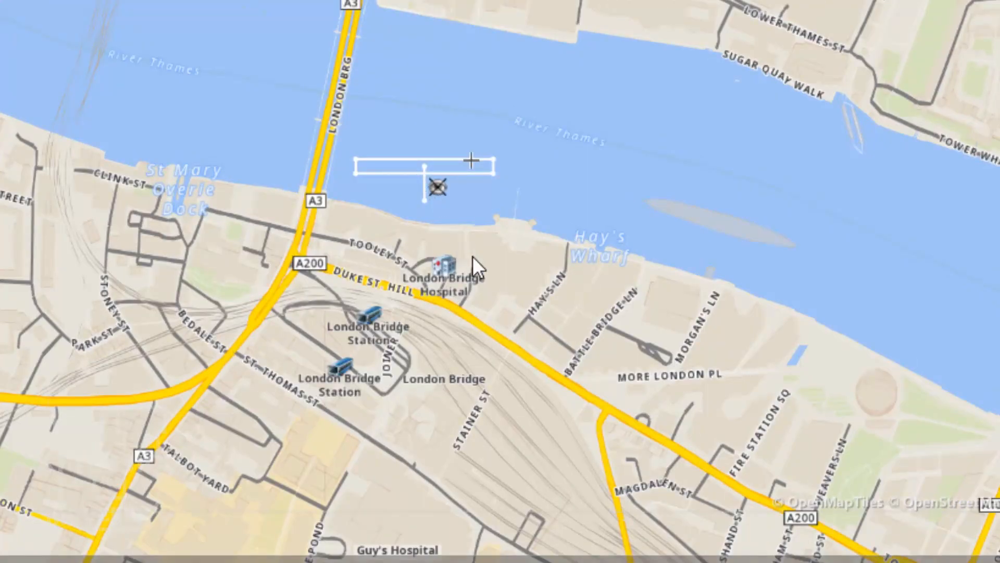
scroll(473, 256, "up", 3)
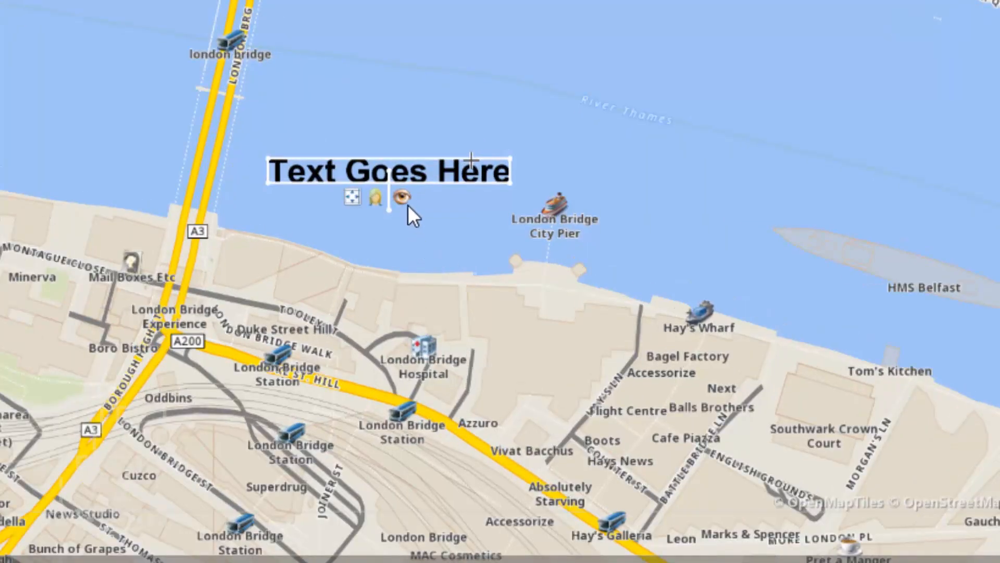
scroll(408, 205, "up", 3)
scroll(408, 205, "up", 3)
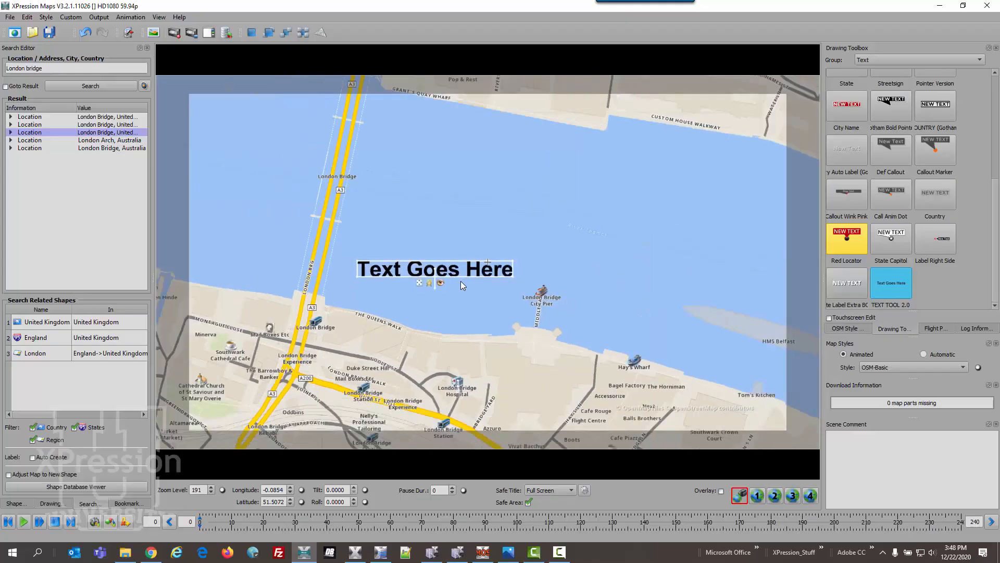
scroll(460, 281, "down", 5)
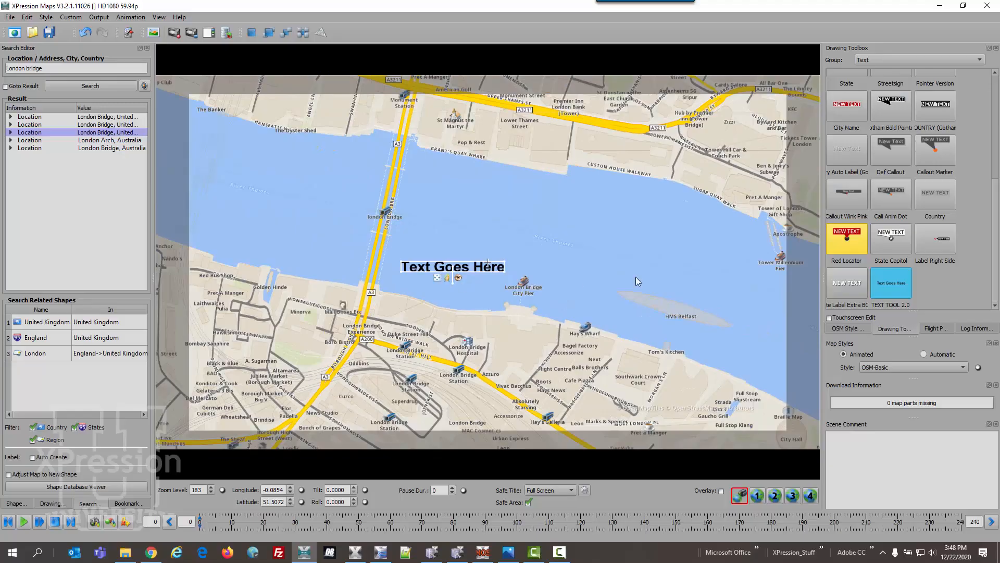
- Edit TEXT TOOL 2.0 to exit with Wipe Reverse and enter with Dissolve, then save
right_click(880, 281)
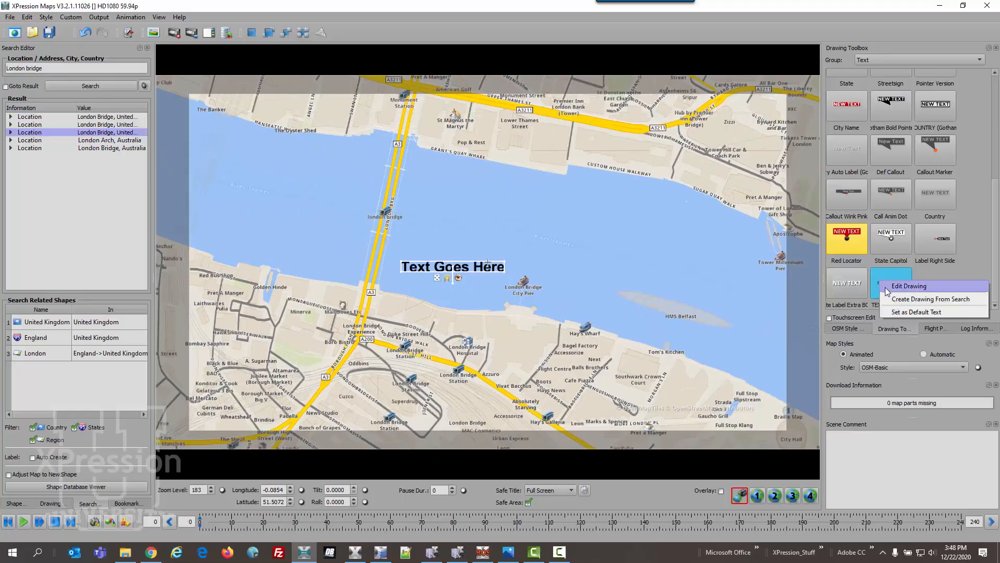
left_click(884, 286)
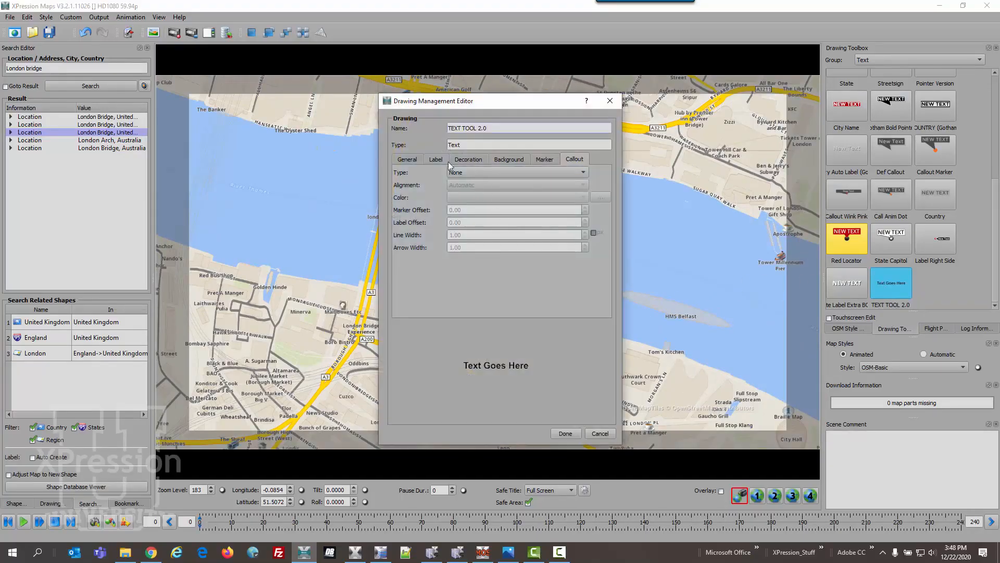
left_click(409, 159)
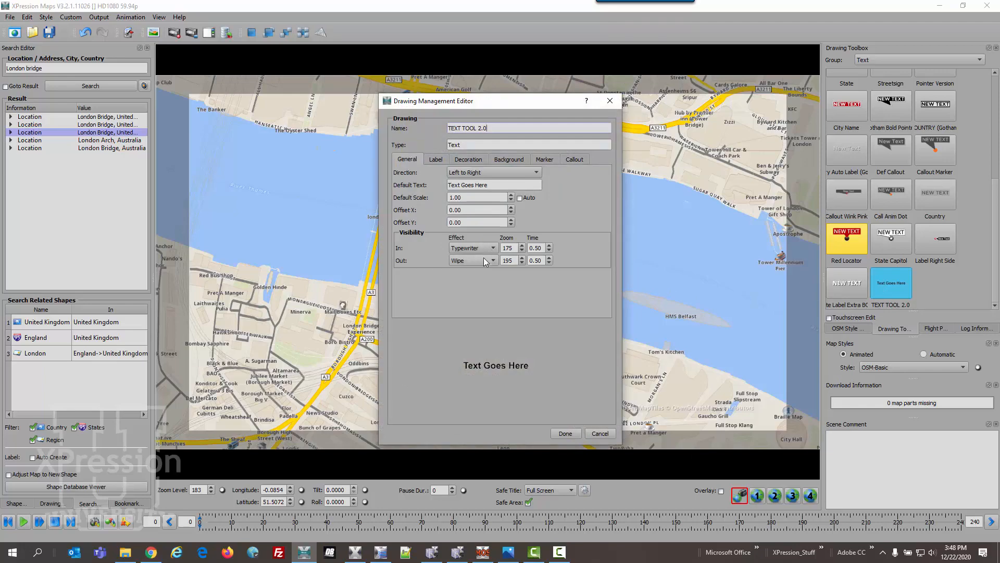
left_click(484, 261)
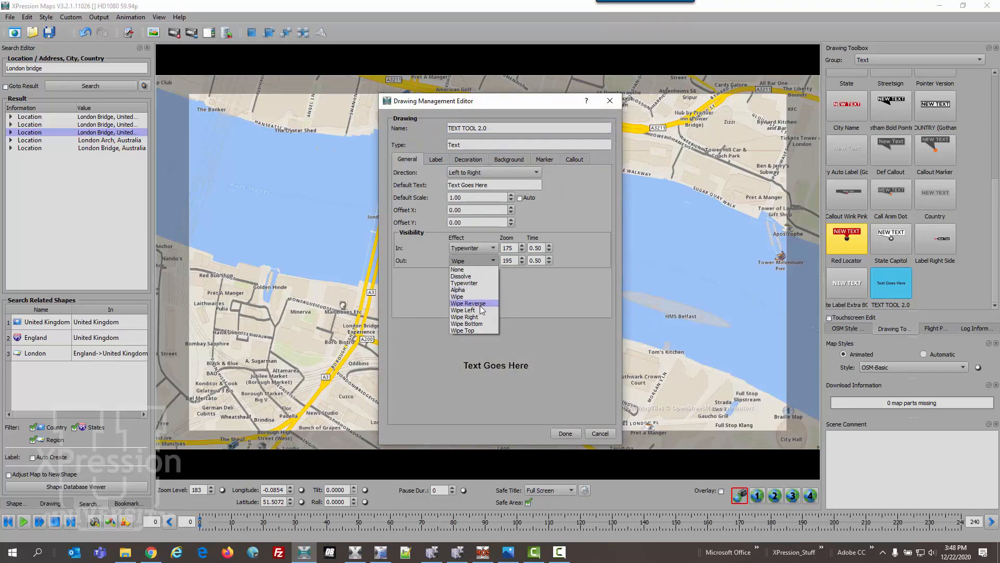
left_click(482, 304)
left_click(479, 250)
left_click(477, 263)
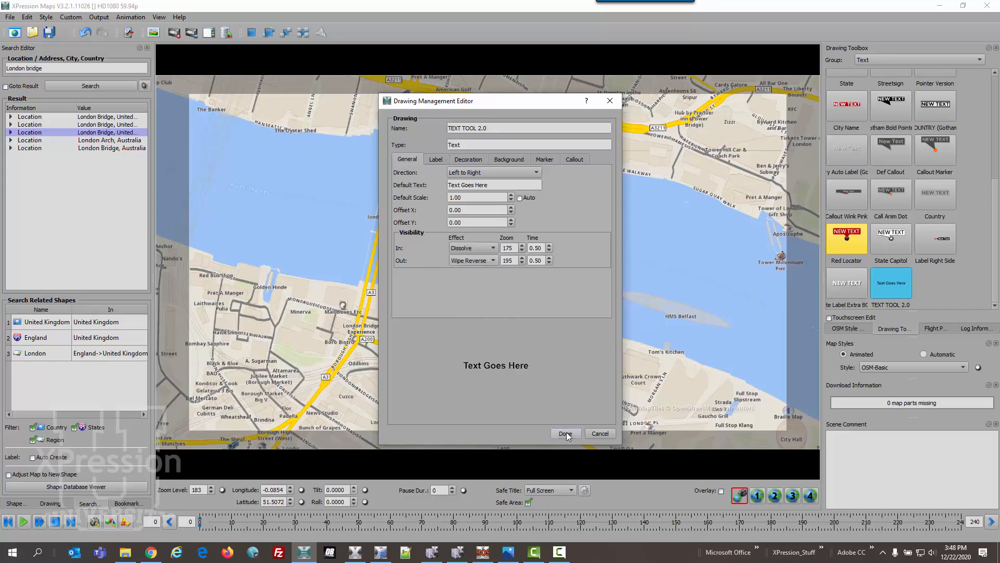
left_click(566, 433)
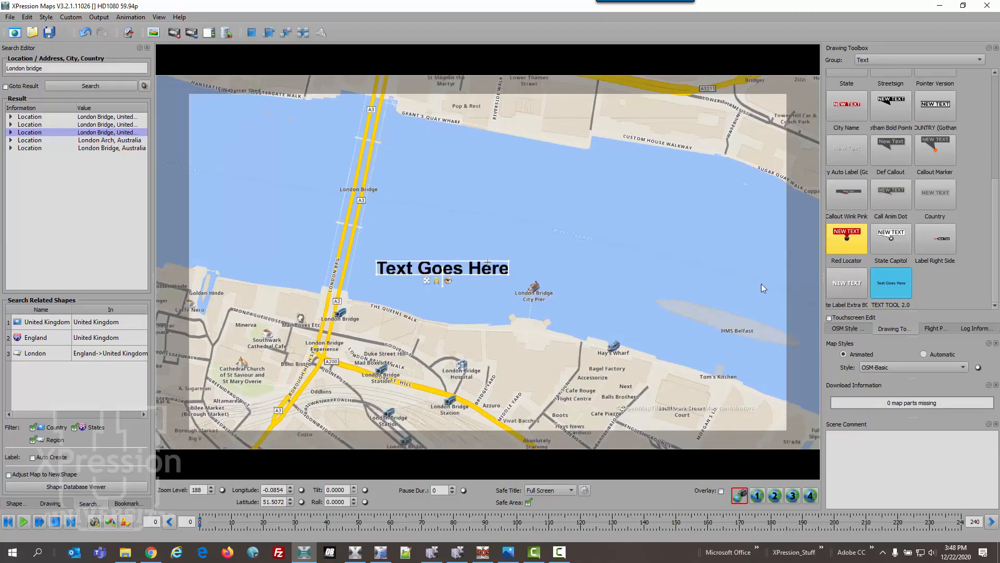
- Add a second line 'and more goes here' to the Text Goes Here label on the map
right_click(480, 267)
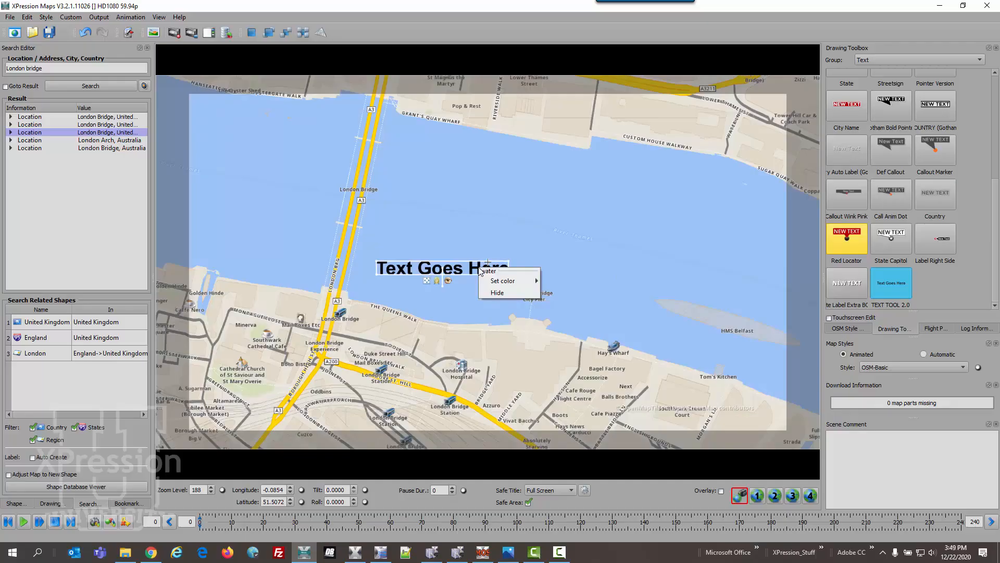
left_click(487, 271)
left_click(495, 259)
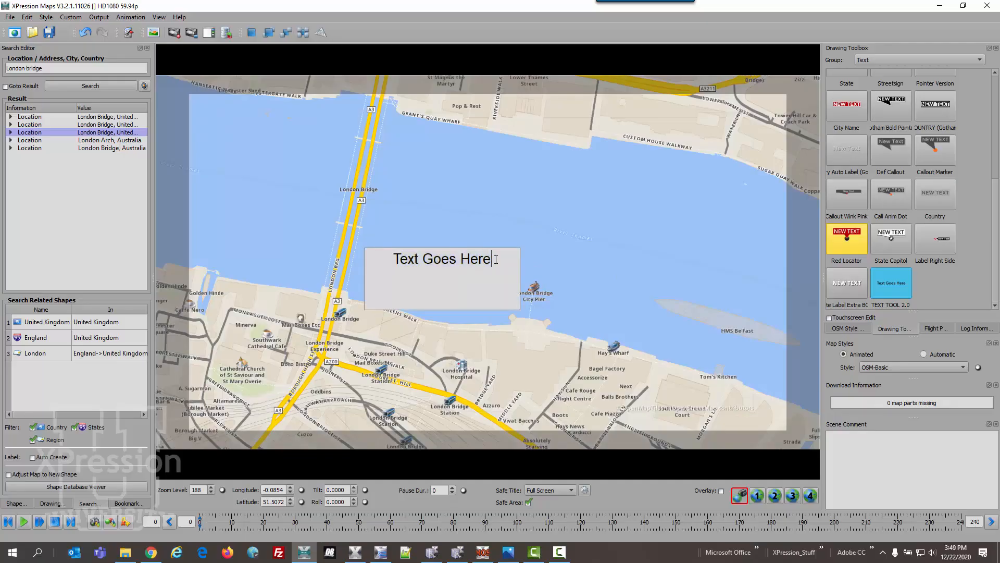
type("and more goes here")
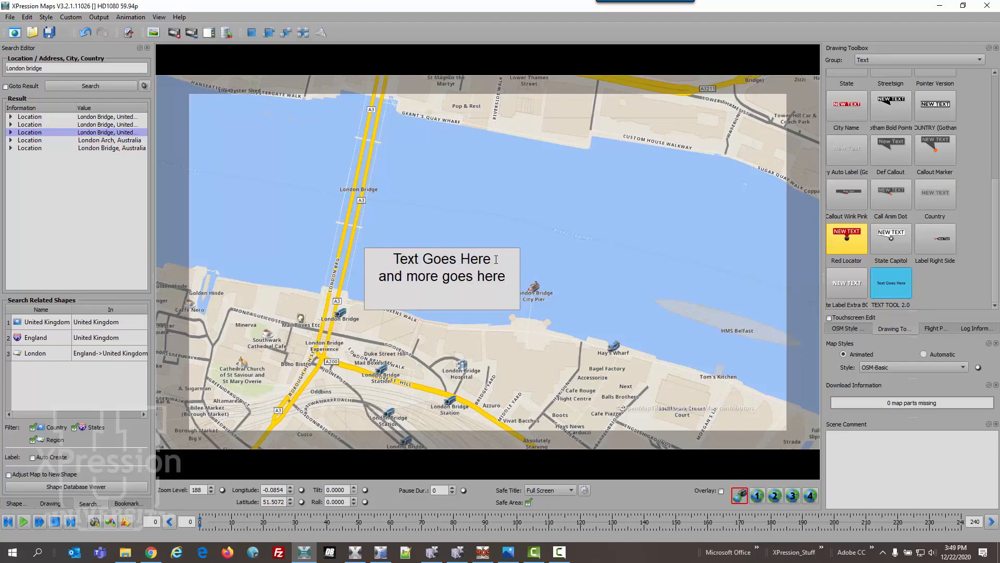
left_click(588, 250)
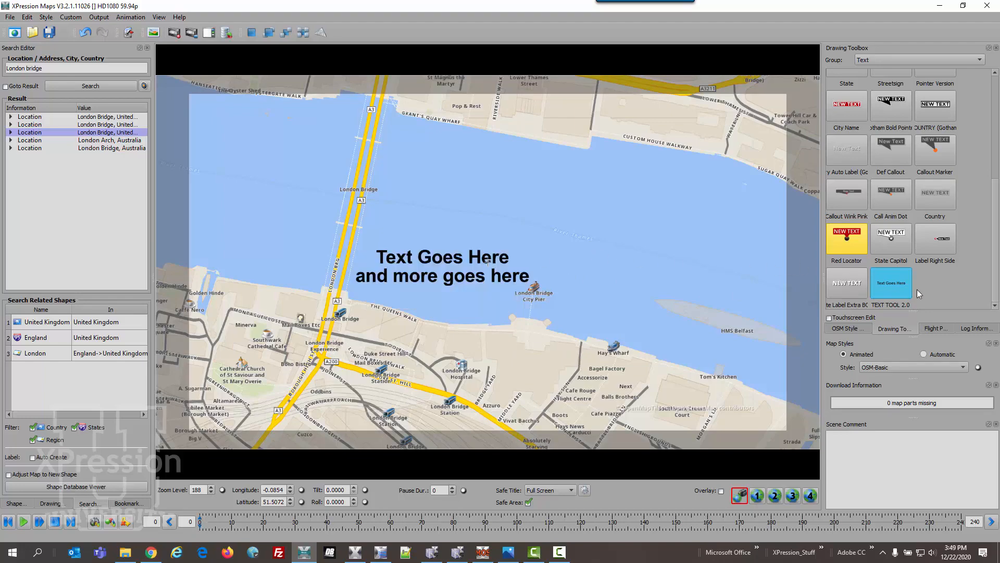
- Reopen TEXT TOOL 2.0 for editing and view its Label settings, leaving the font on Arial Bold
right_click(894, 284)
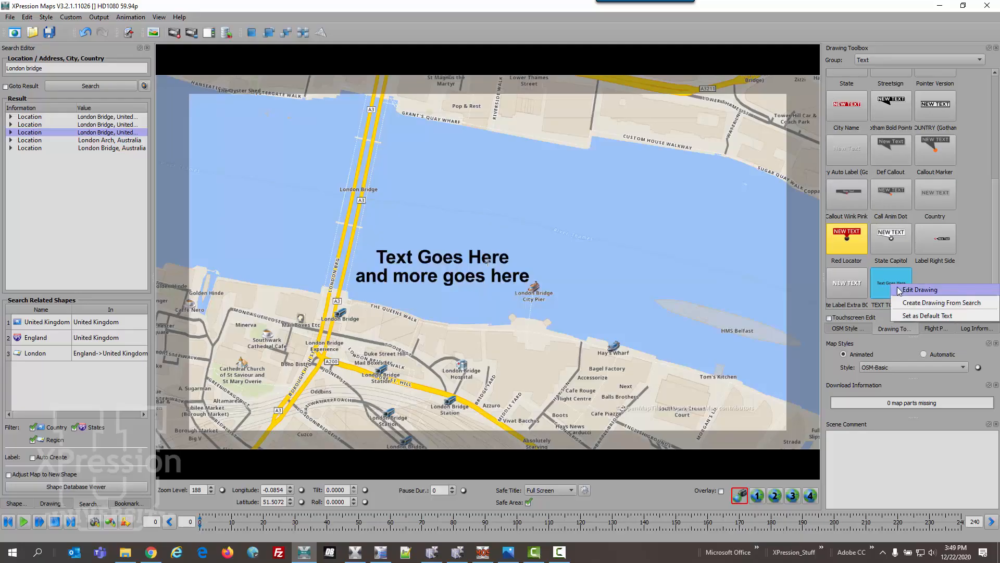
left_click(919, 290)
mouse_move(501, 102)
left_mouse_down()
mouse_move(651, 105)
mouse_move(683, 95)
left_mouse_up()
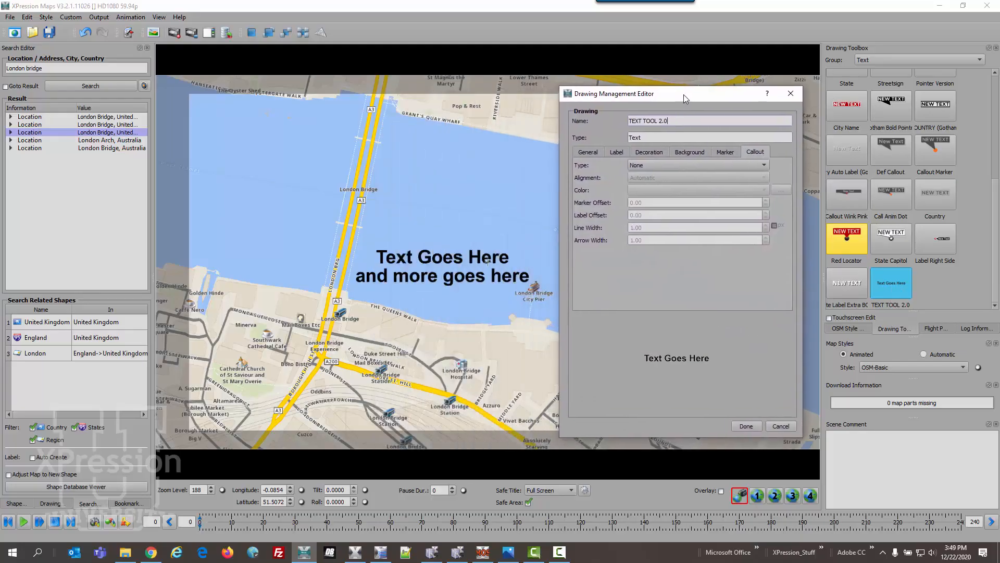
left_click(590, 152)
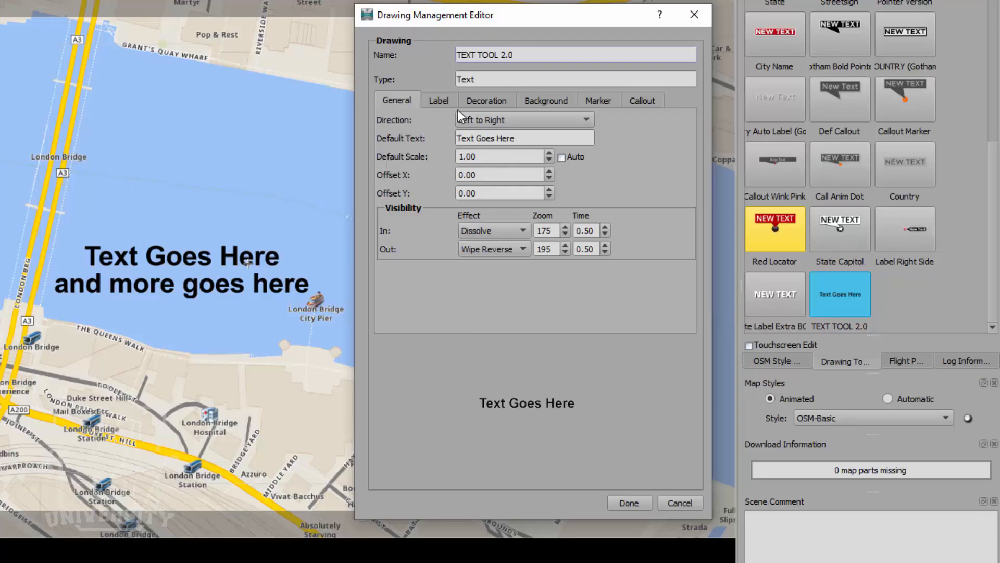
left_click(446, 99)
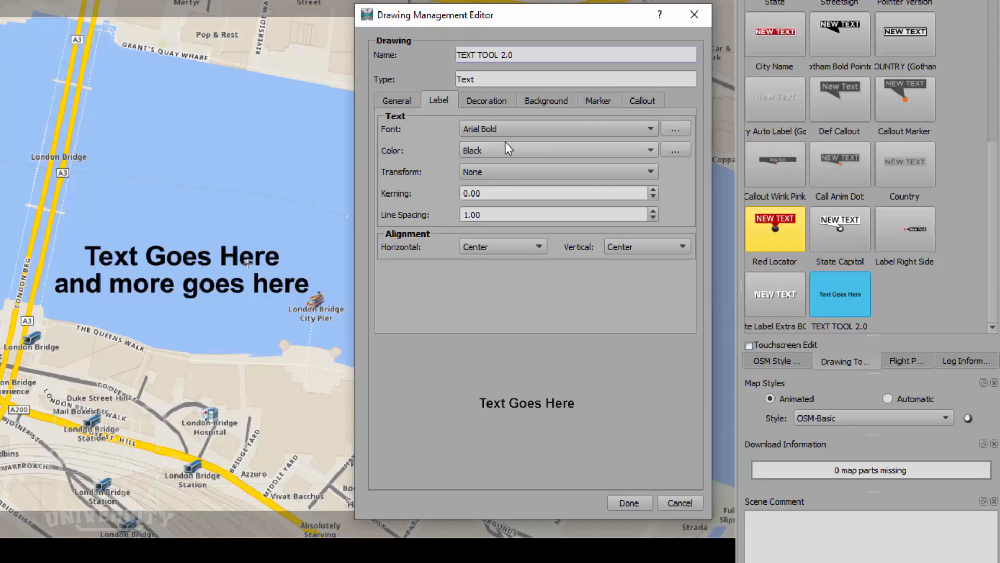
left_click(511, 129)
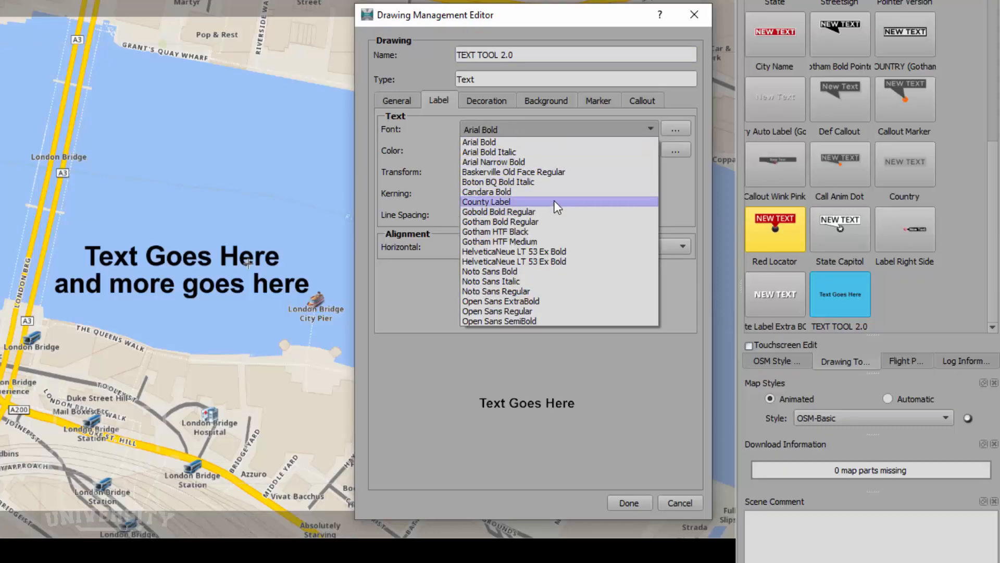
left_click(464, 131)
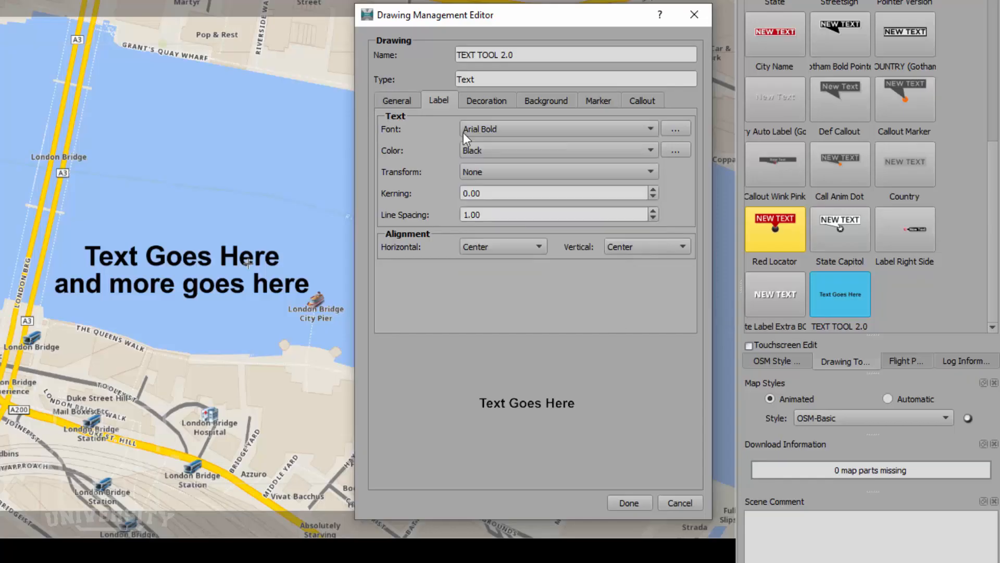
- Add Open Sans ExtraBold from OpenSans-ExtraBold.ttf to the fonts and use it as the label font
left_click(674, 132)
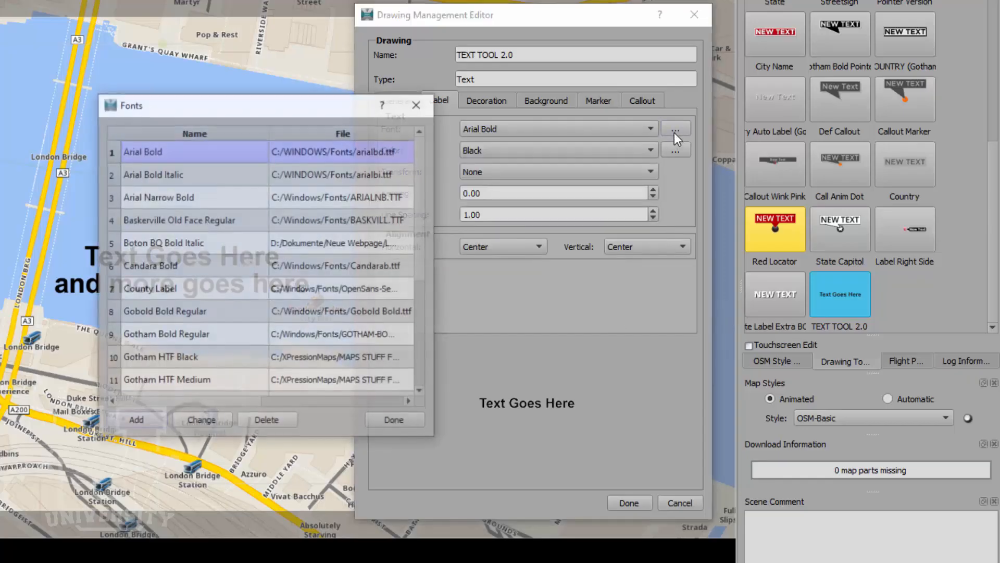
left_click(123, 423)
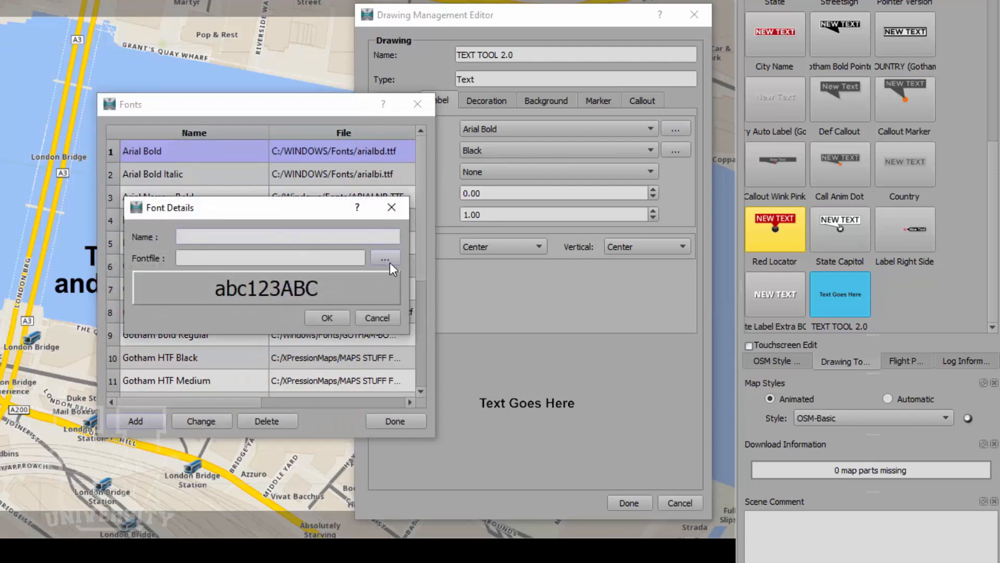
left_click(388, 262)
scroll(339, 255, "down", 20)
scroll(285, 267, "down", 20)
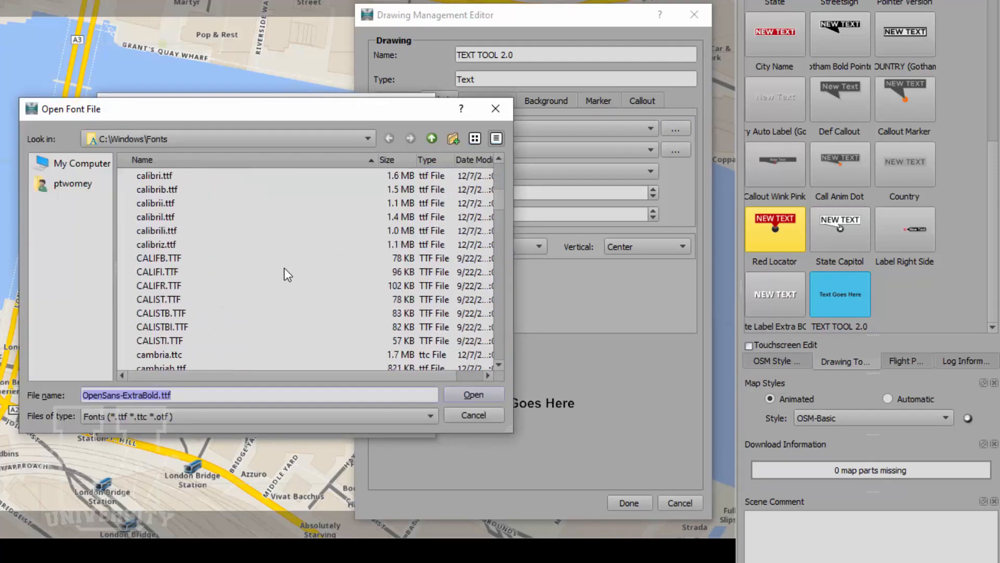
scroll(289, 275, "down", 20)
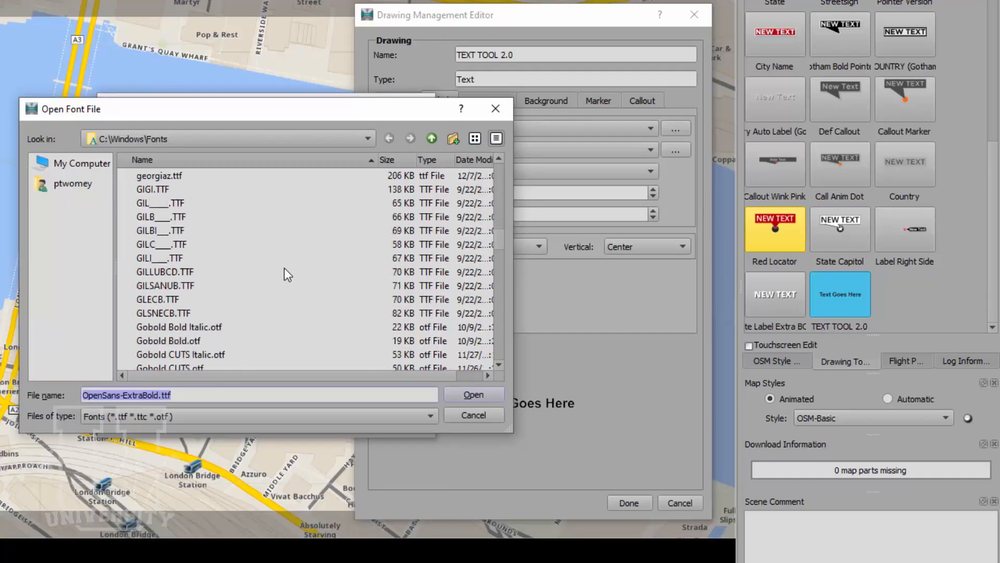
scroll(288, 275, "down", 20)
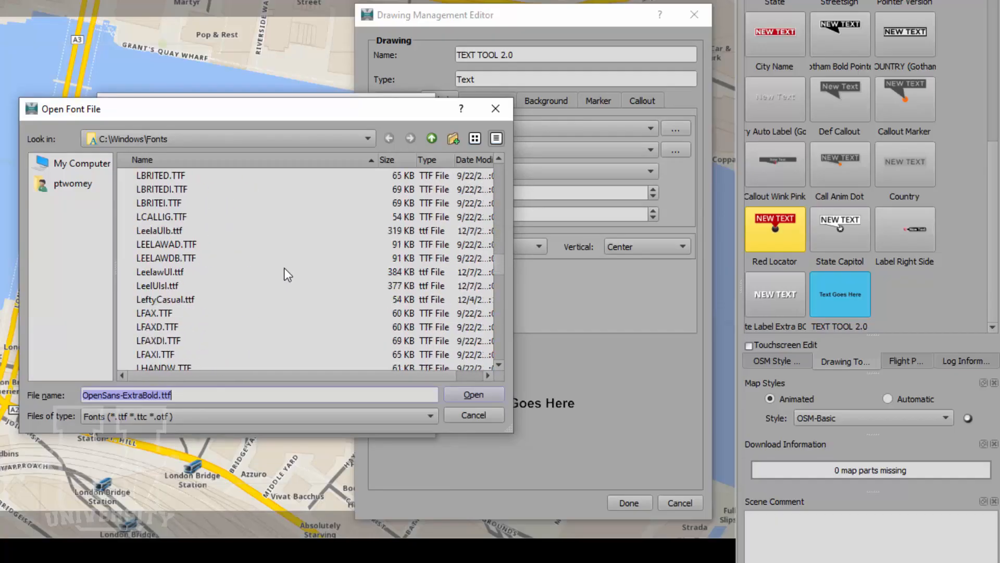
scroll(284, 268, "down", 15)
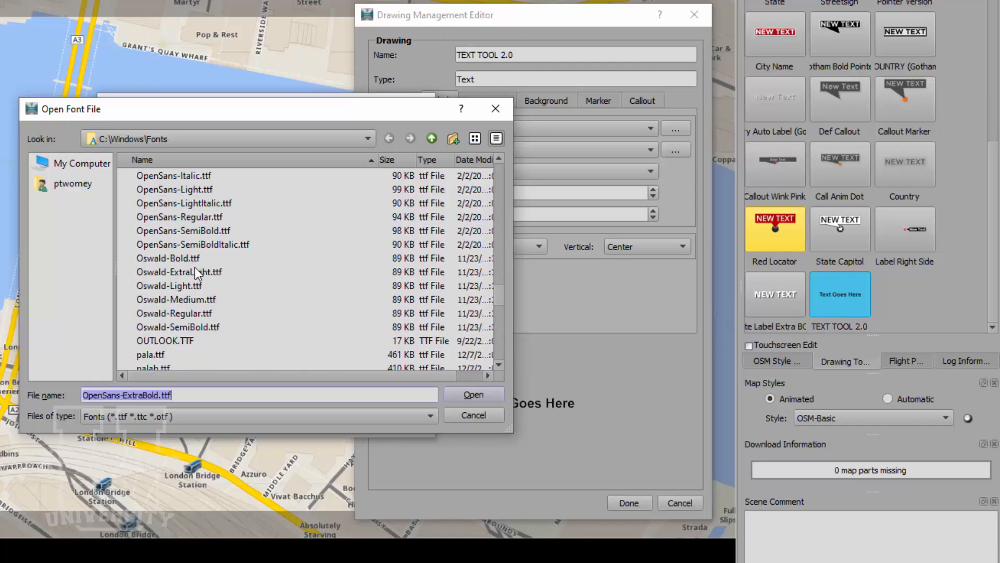
scroll(187, 277, "up", 1)
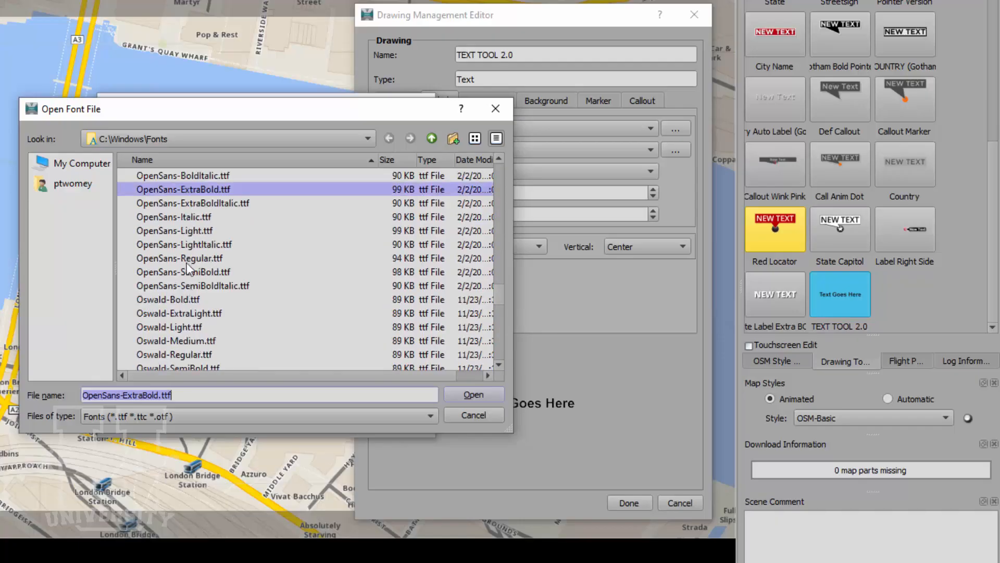
left_click(193, 189)
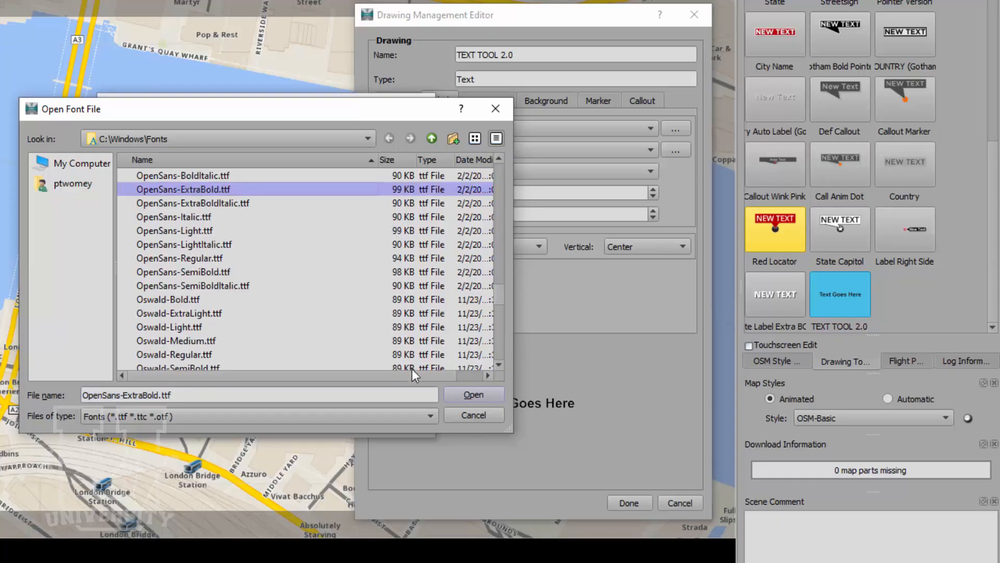
left_click(473, 395)
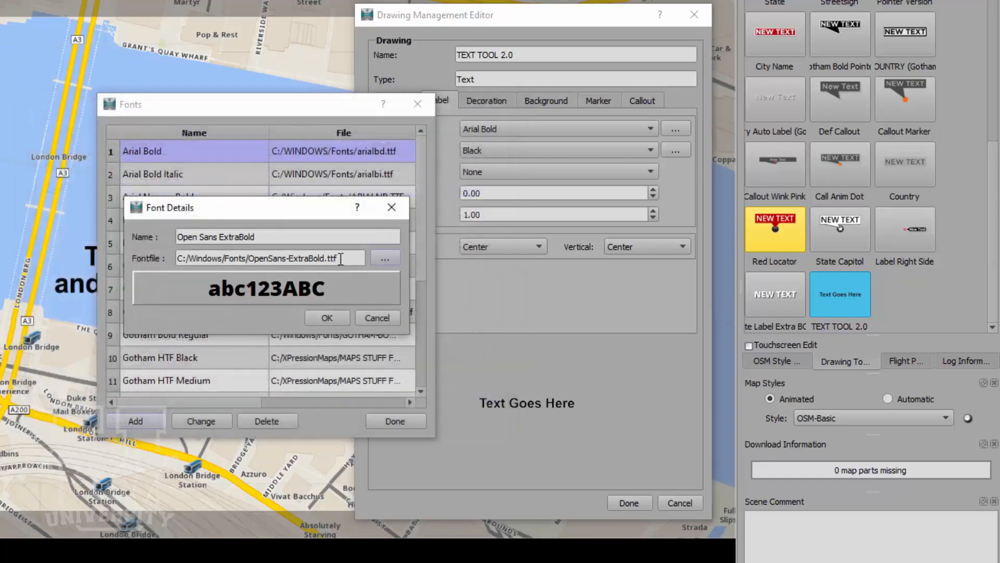
left_click(324, 317)
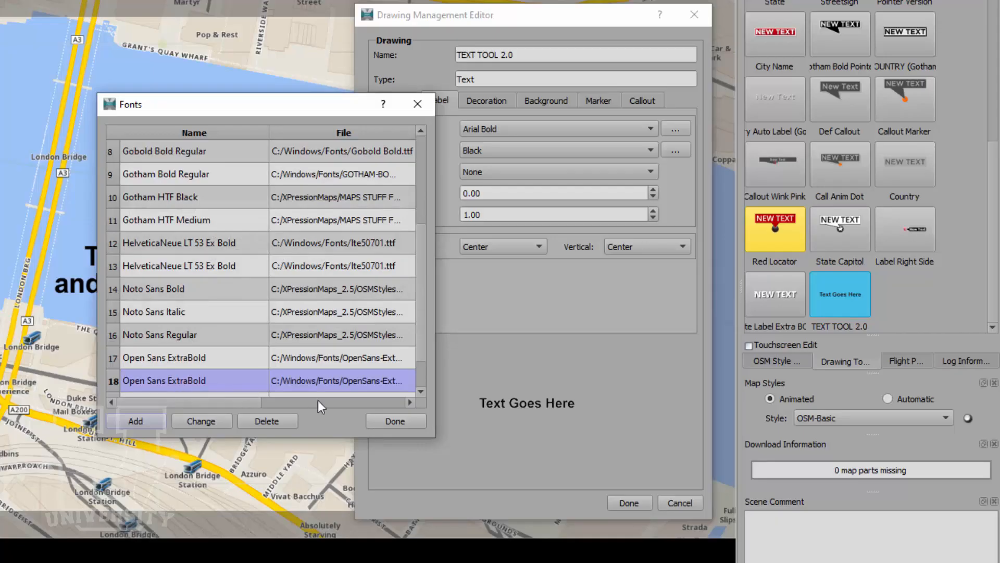
left_click(383, 420)
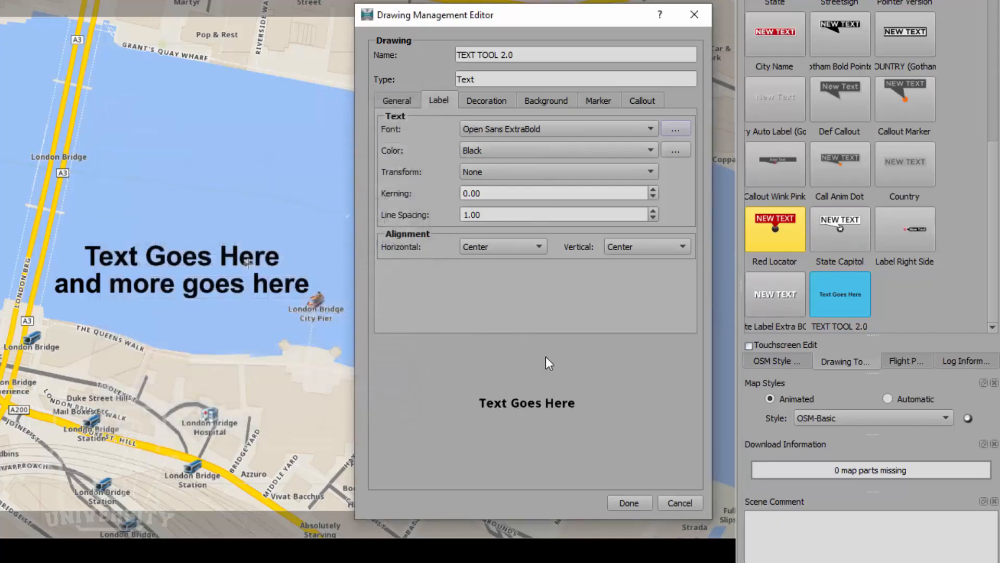
- Set the label text colour to White
left_click(527, 149)
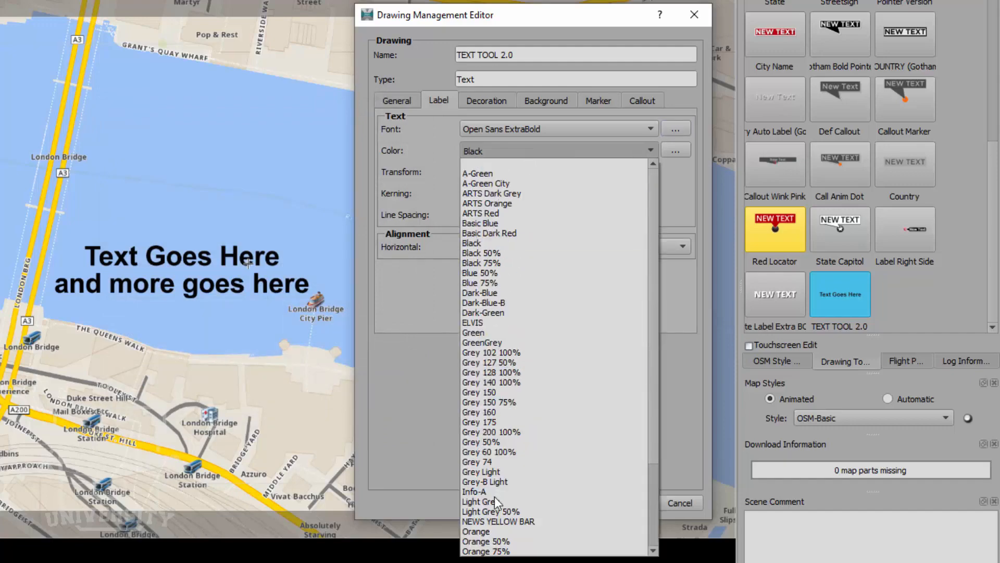
scroll(494, 499, "down", 4)
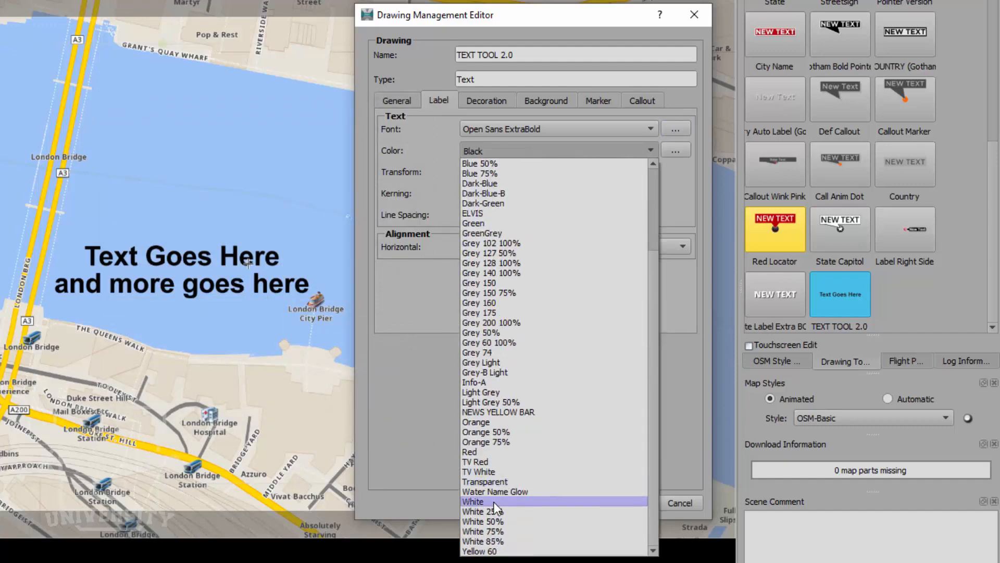
left_click(493, 501)
- Create a new yellow named colour called New Color
left_click(676, 150)
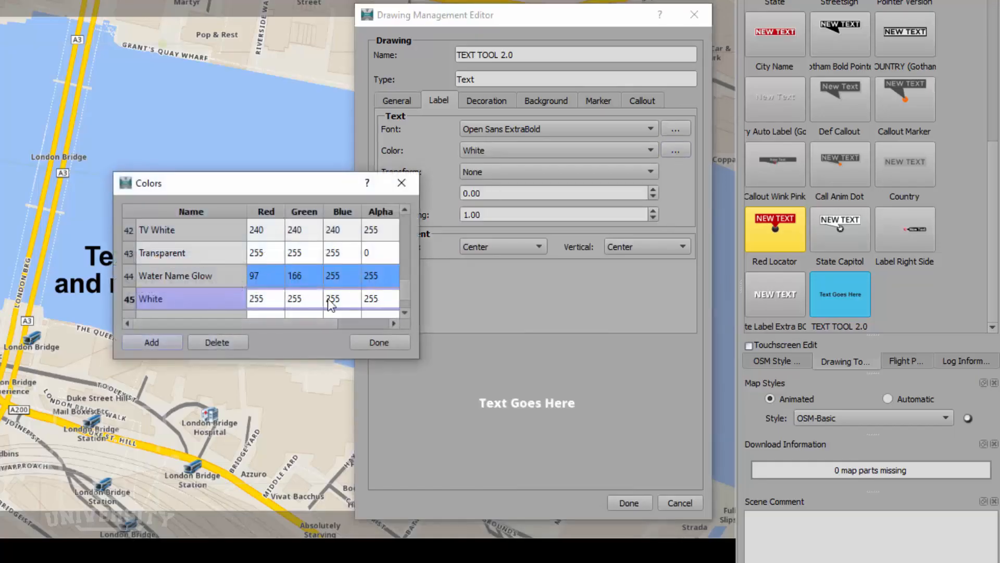
left_click(167, 341)
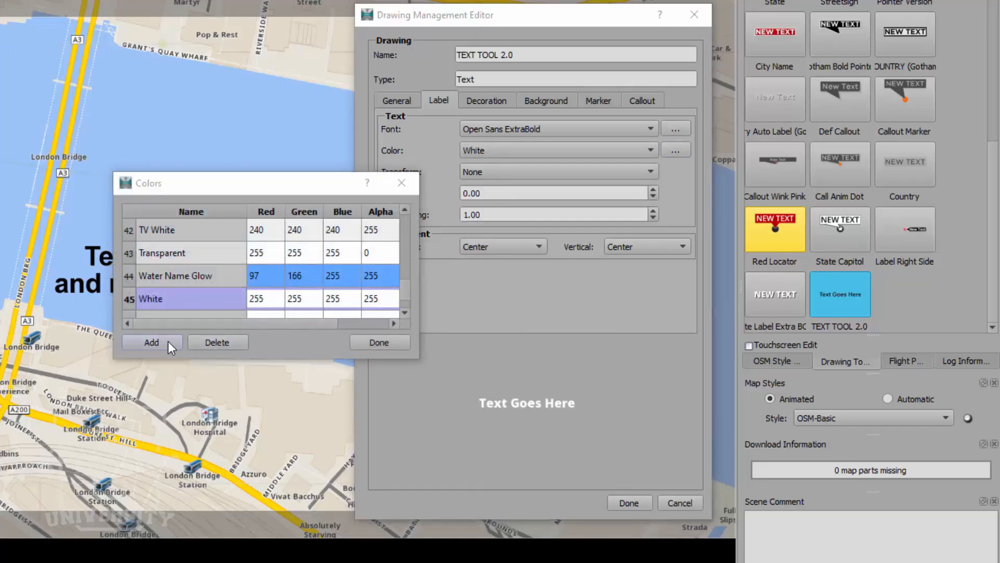
left_click(254, 297)
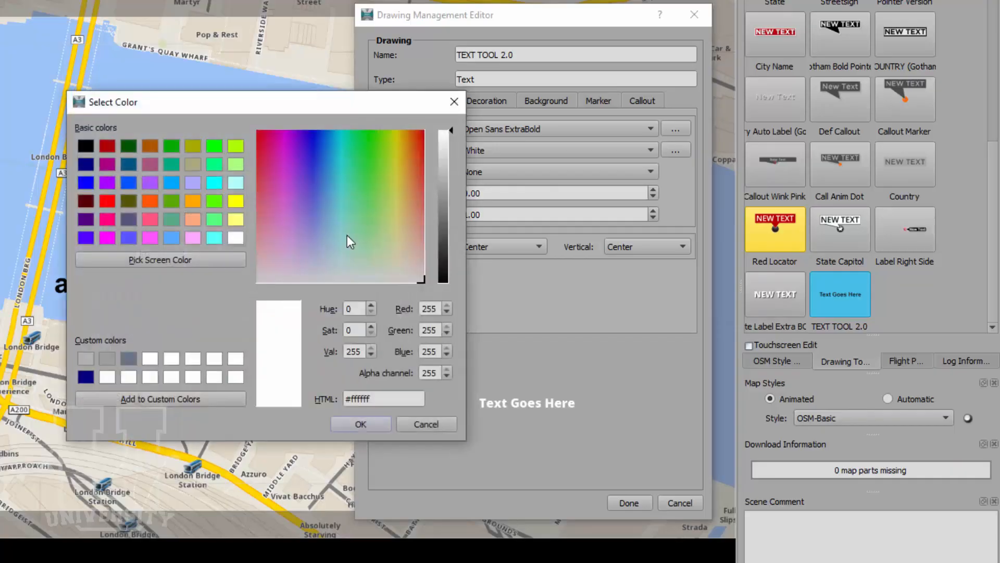
left_click_drag(367, 196, 401, 139)
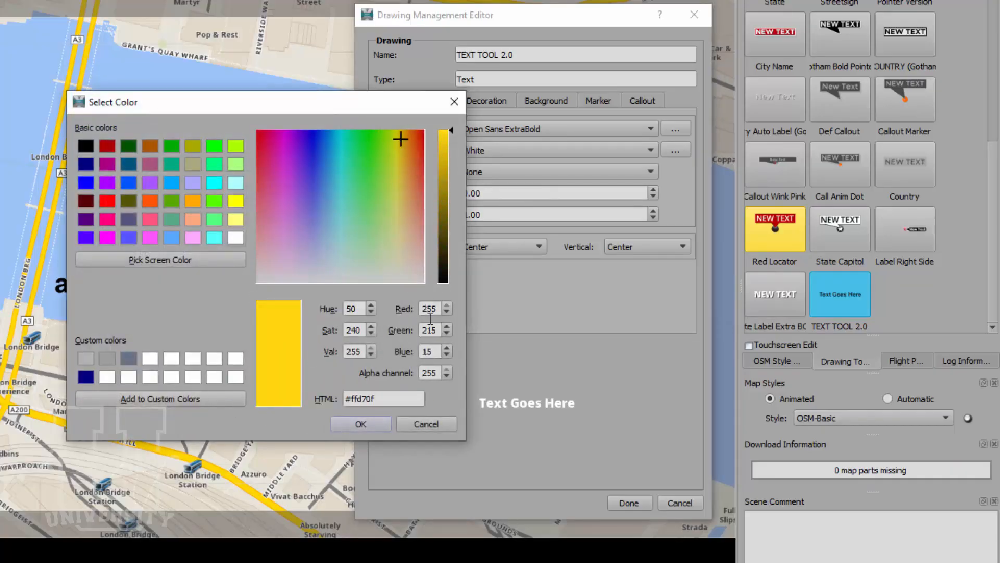
left_click(353, 424)
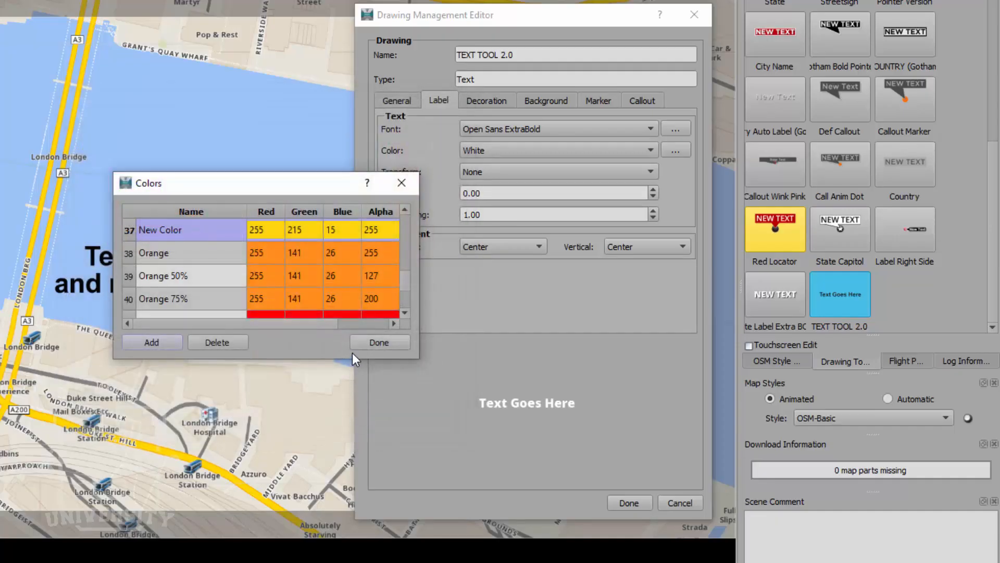
left_click(378, 343)
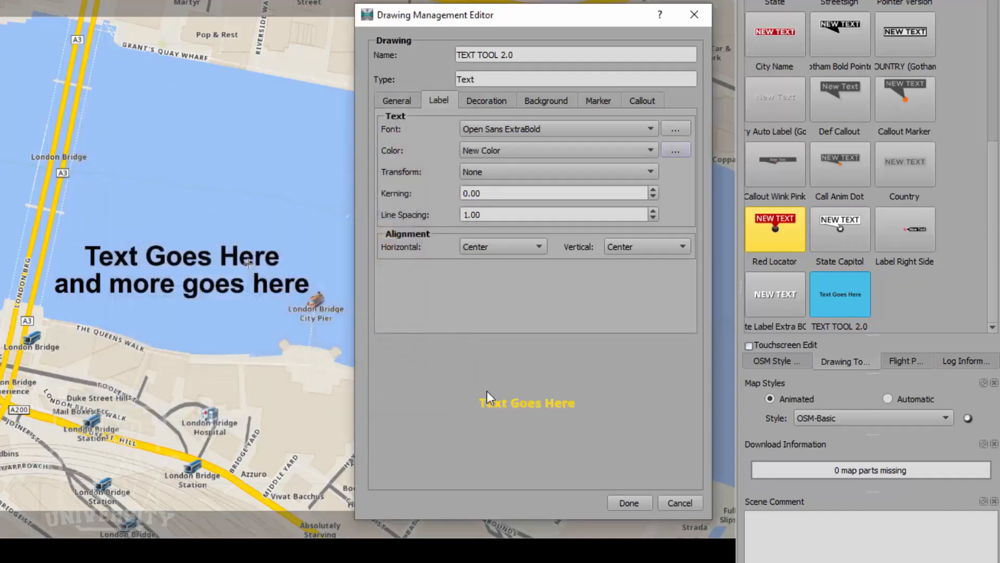
- Switch the label text to TV White, save the style, and select the map label
left_click(643, 151)
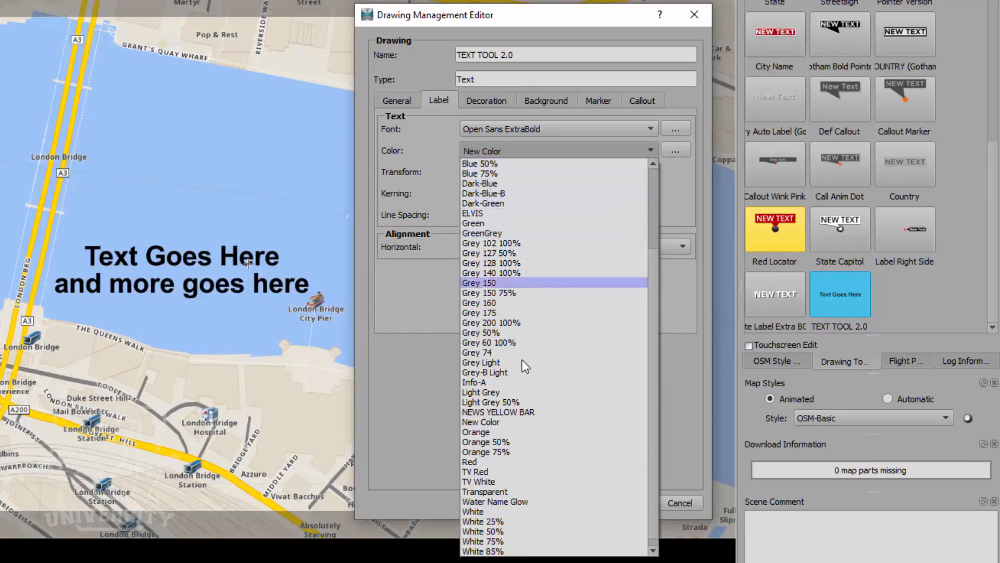
left_click(505, 480)
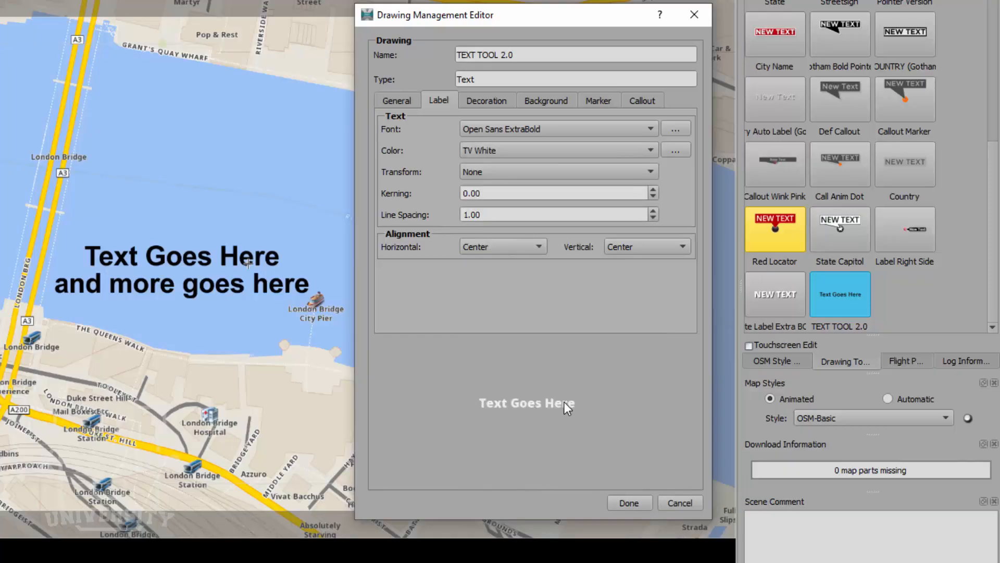
left_click(636, 503)
left_click(224, 269)
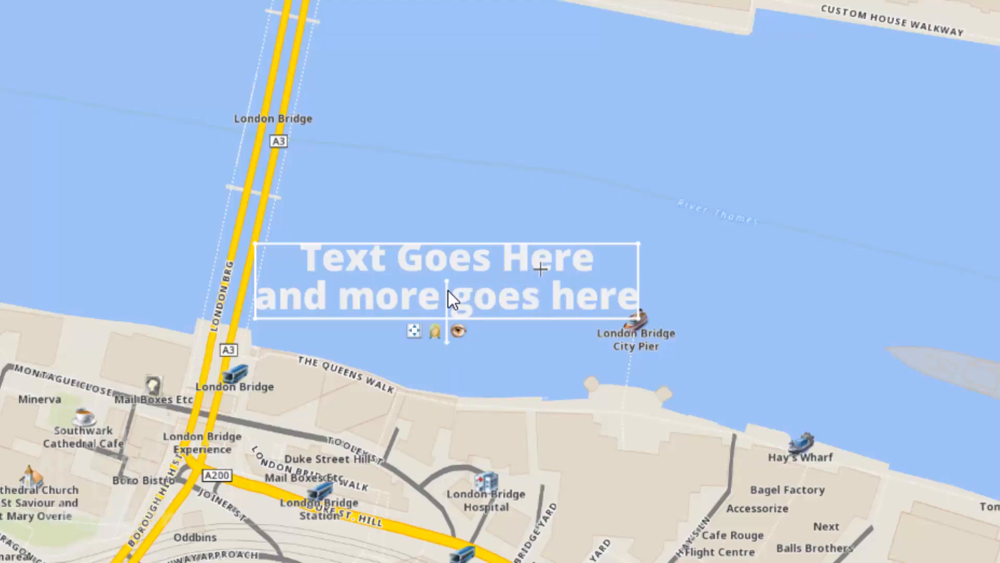
- Test-rotate the sample label, leaving it upright over the Thames east of London Bridge
mouse_move(446, 342)
left_mouse_down()
mouse_move(415, 339)
mouse_move(381, 305)
mouse_move(394, 221)
mouse_move(496, 220)
mouse_move(516, 326)
mouse_move(455, 351)
left_mouse_up()
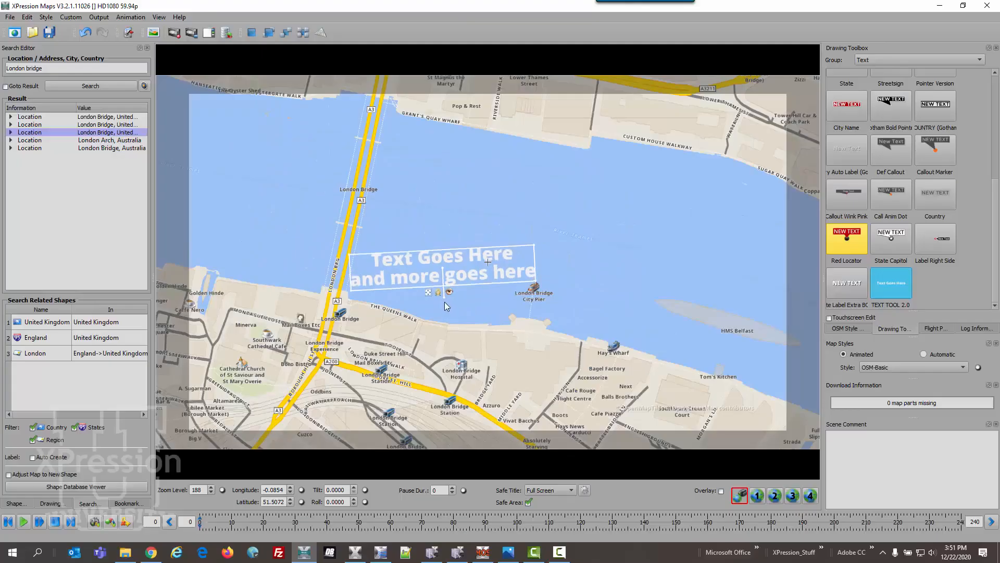
right_click(892, 287)
- Align the TEXT TOOL 2.0 label text Left horizontally and Bottom vertically, then level the label on the map
left_click(905, 295)
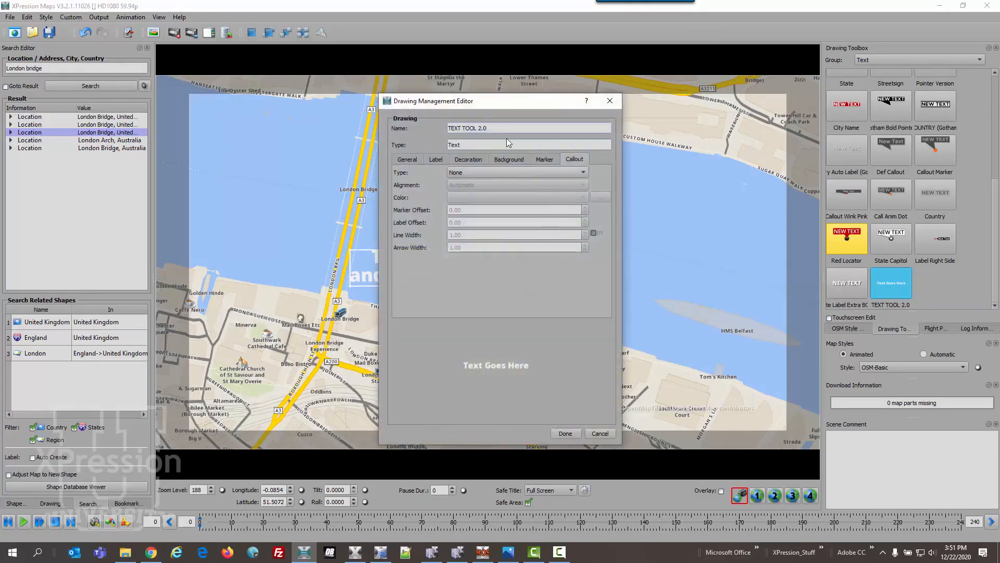
left_click_drag(480, 106, 721, 95)
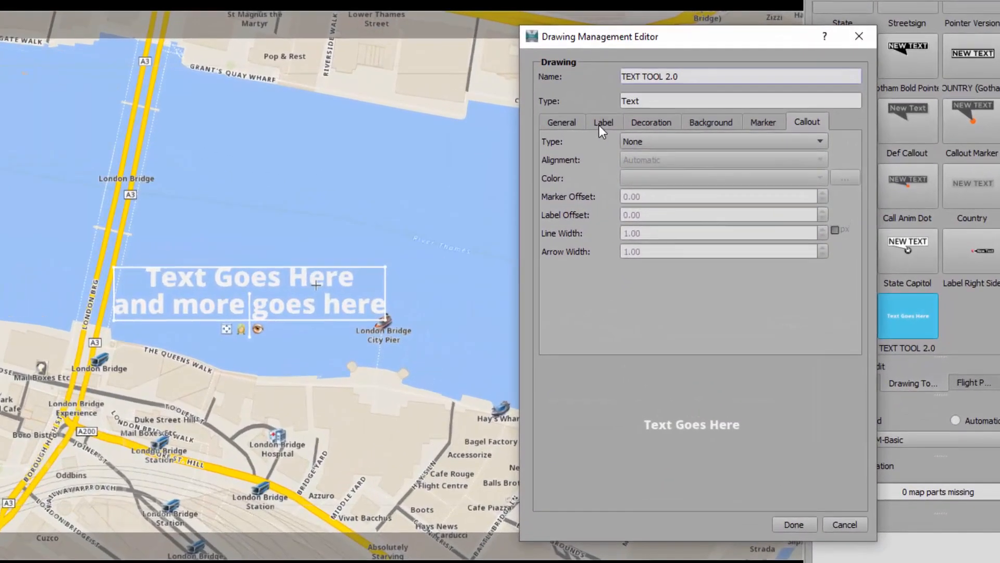
left_click(600, 124)
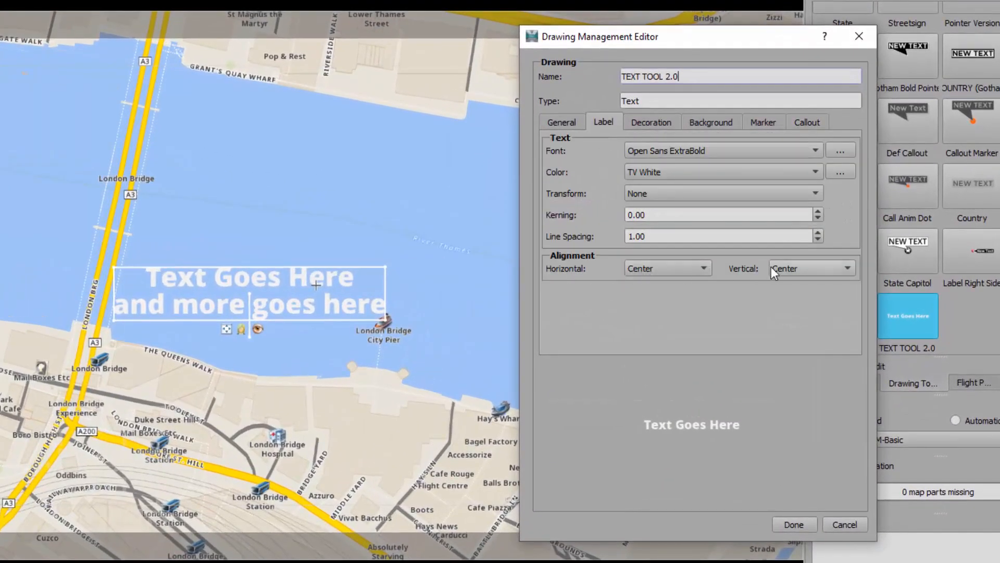
left_click(646, 273)
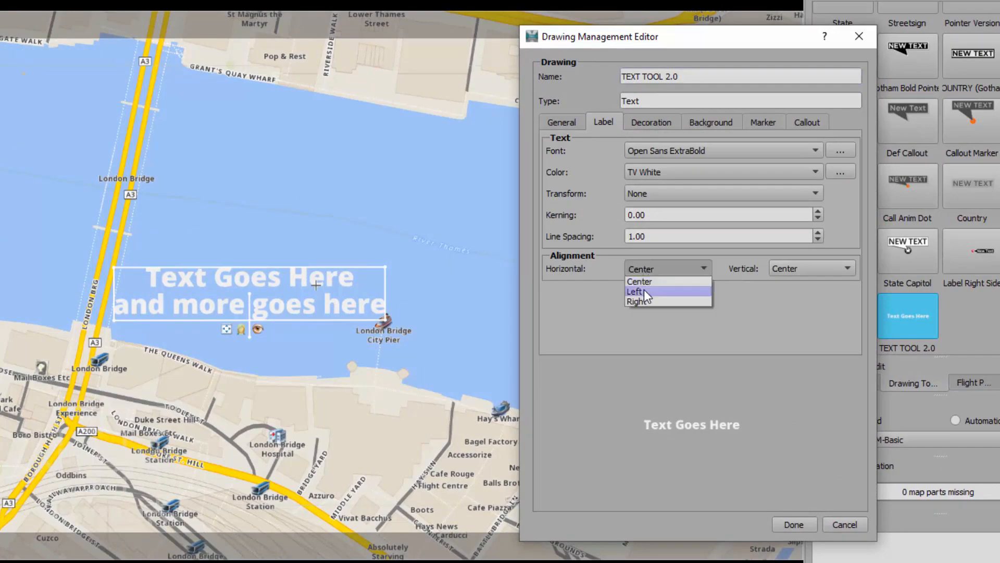
left_click(643, 292)
left_click(783, 268)
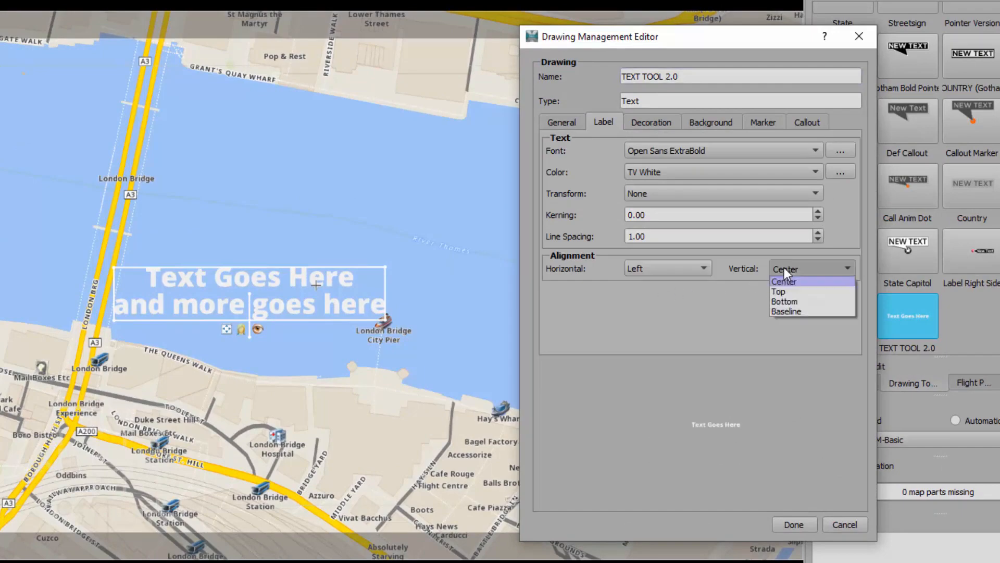
left_click(786, 301)
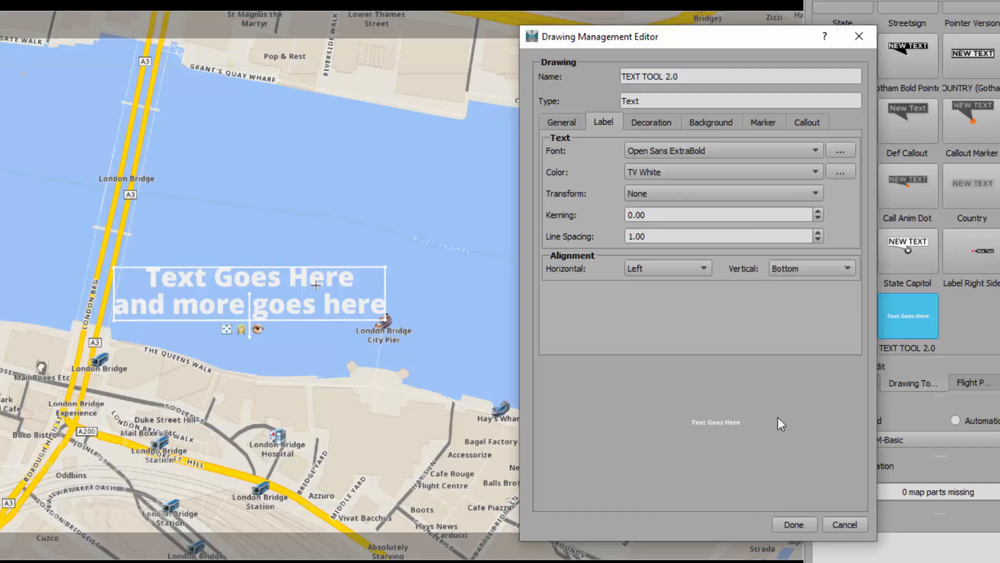
left_click(793, 524)
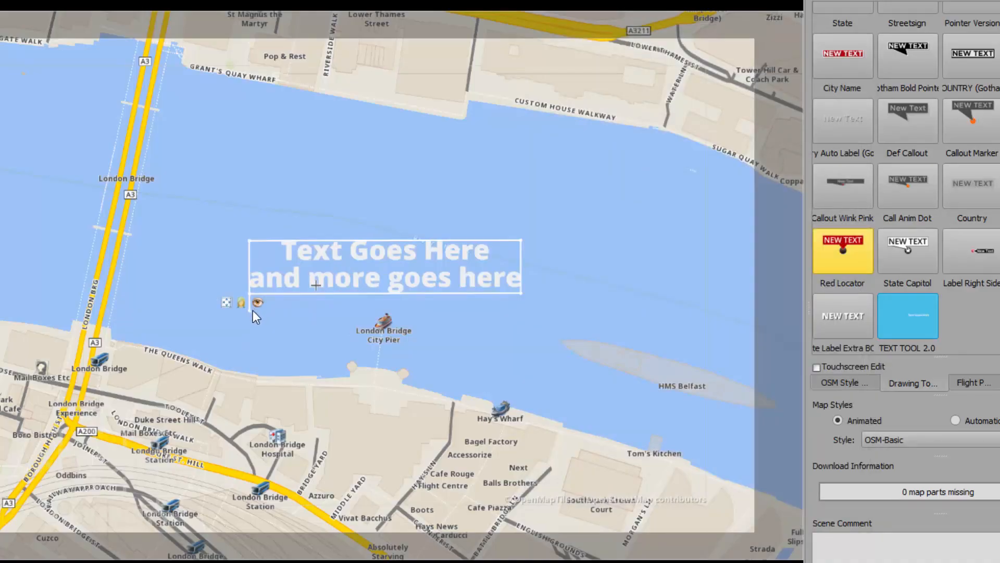
mouse_move(254, 311)
left_mouse_down()
mouse_move(272, 309)
mouse_move(230, 324)
mouse_move(279, 301)
mouse_move(261, 328)
mouse_move(269, 332)
mouse_move(292, 300)
mouse_move(261, 334)
mouse_move(238, 338)
mouse_move(250, 325)
left_mouse_up()
right_click(901, 321)
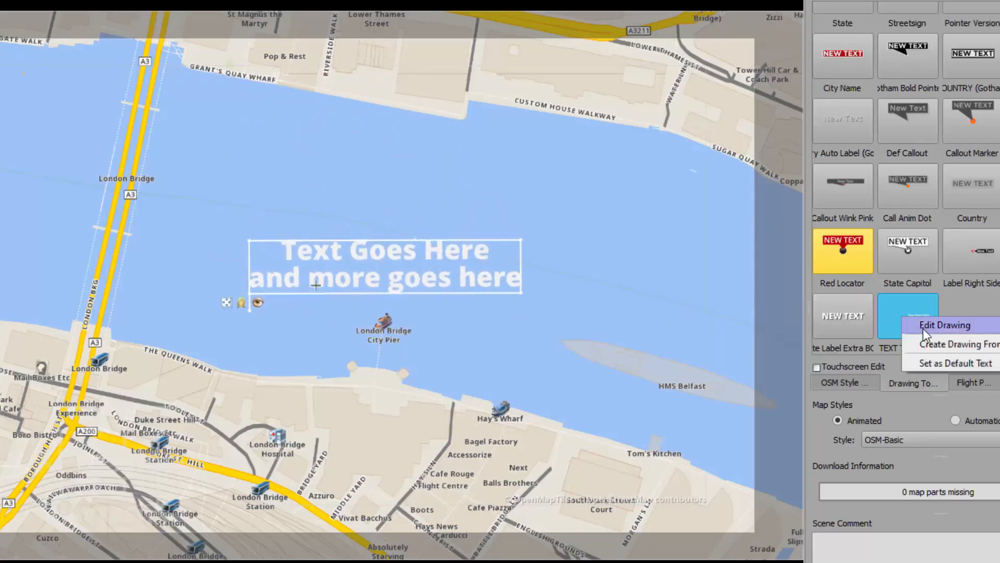
- Give the TEXT TOOL 2.0 label a Dark-Blue background colour
left_click(923, 327)
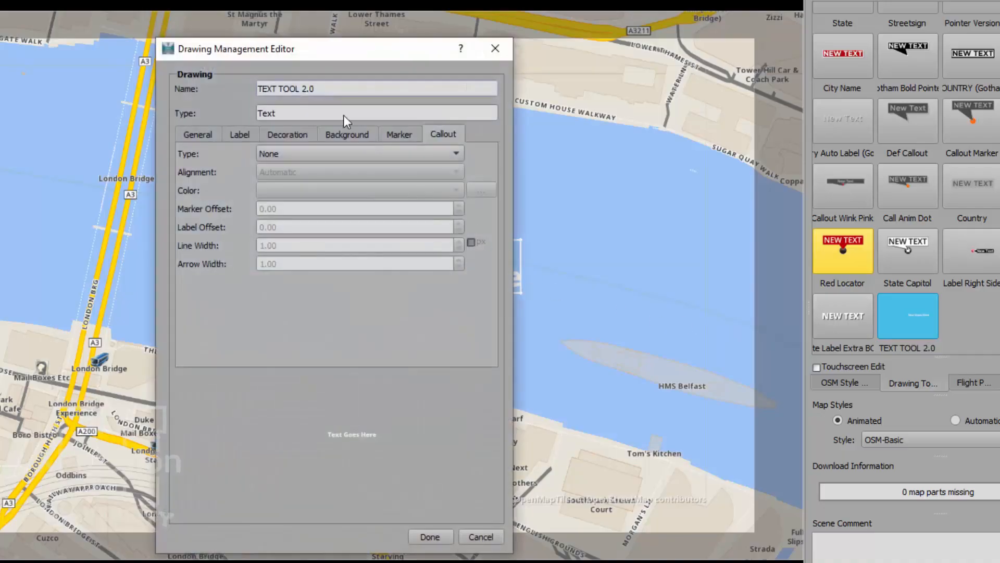
left_click_drag(307, 53, 693, 62)
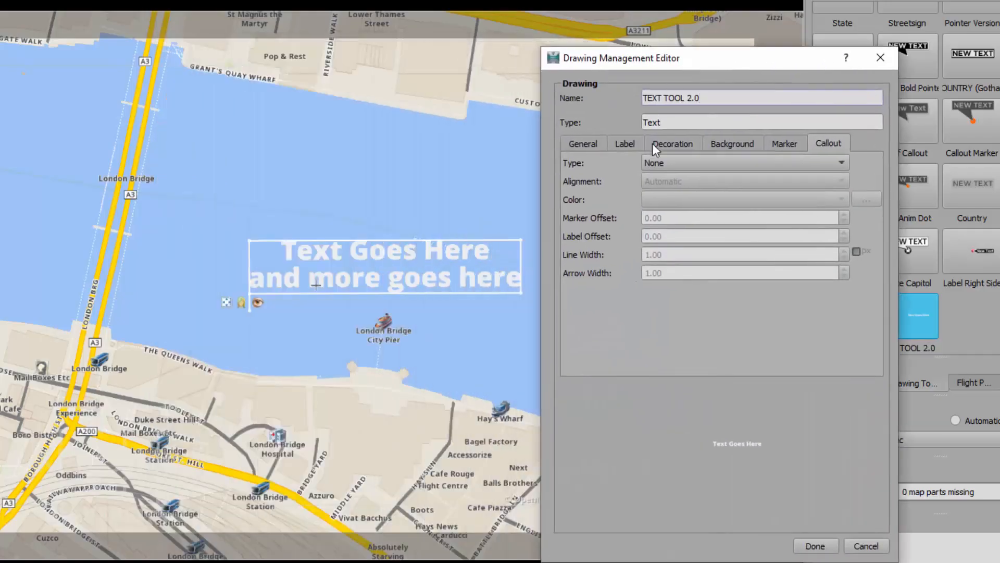
left_click(724, 145)
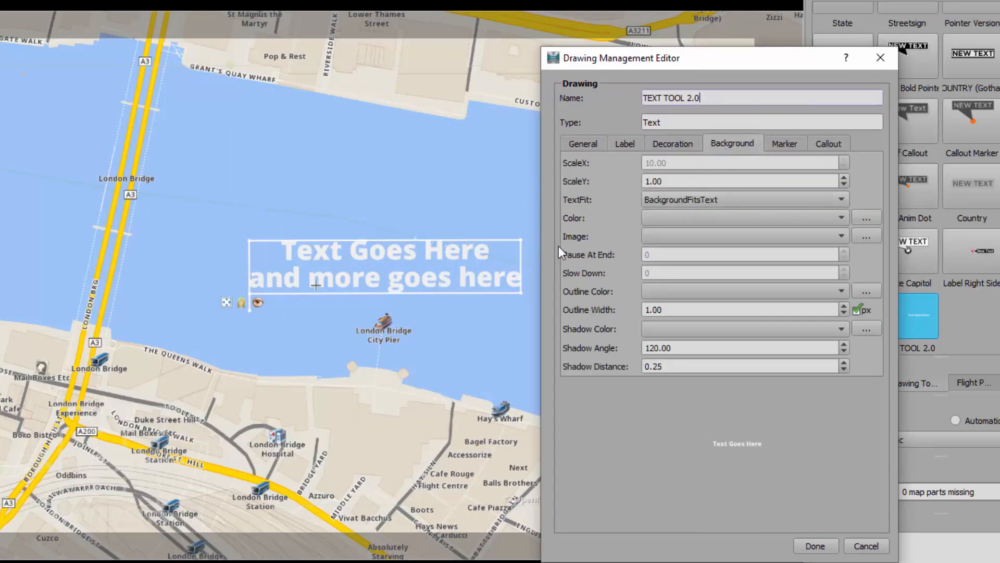
left_click(685, 219)
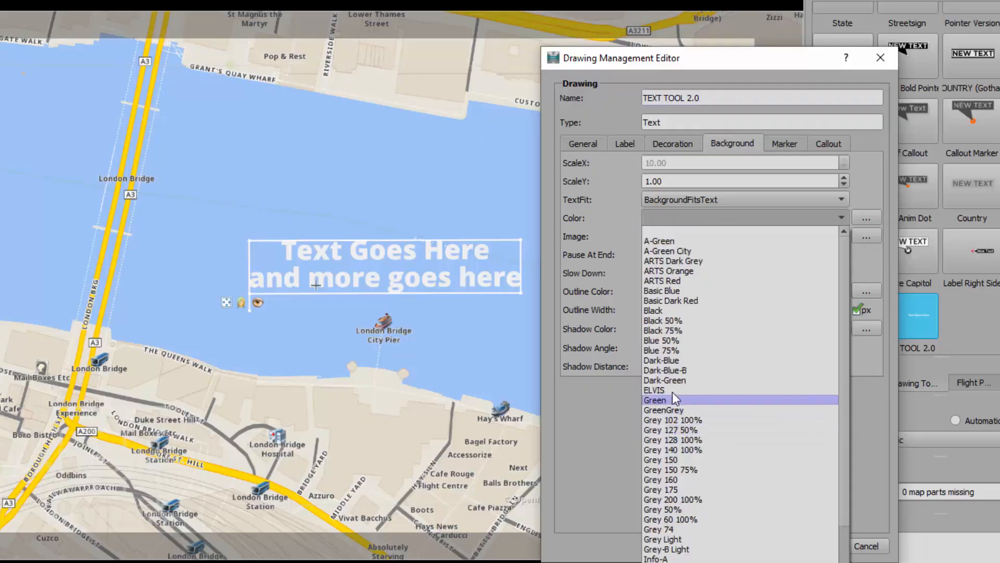
left_click(683, 360)
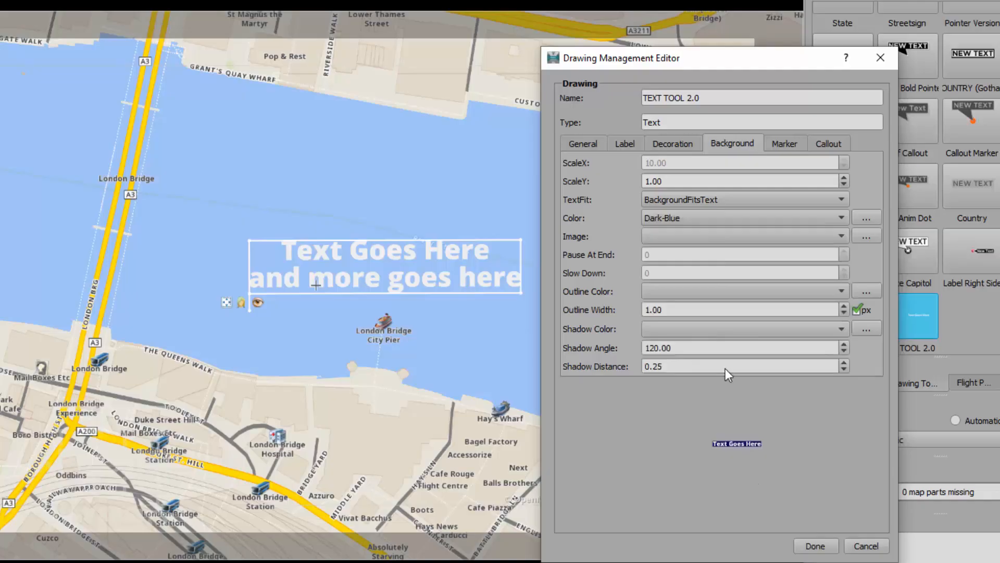
- Try the 1080P Frame Embossed background image, then clear the background image again
left_click(722, 237)
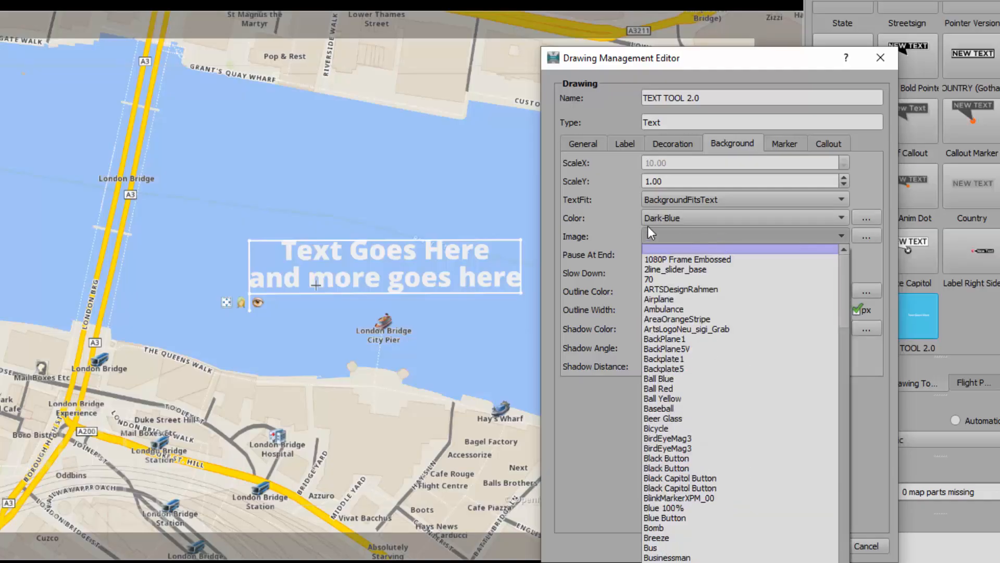
left_click(610, 224)
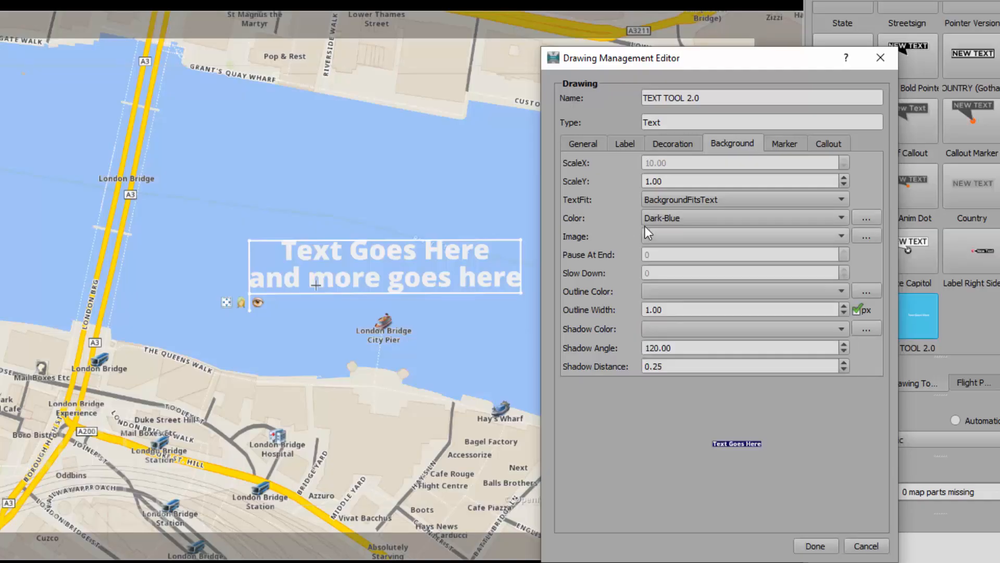
left_click(863, 234)
scroll(370, 288, "down", 6)
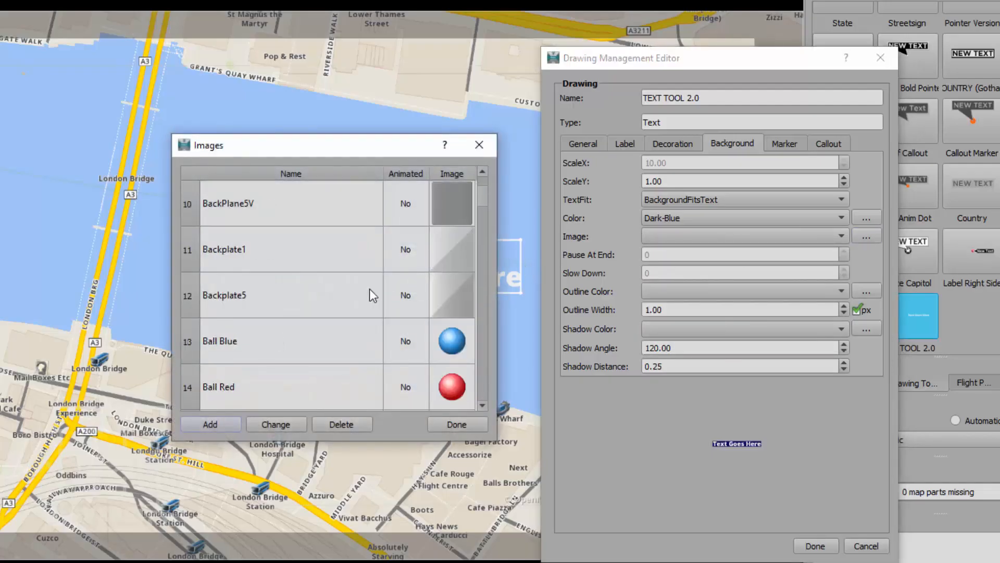
scroll(366, 294, "up", 3)
left_click(438, 425)
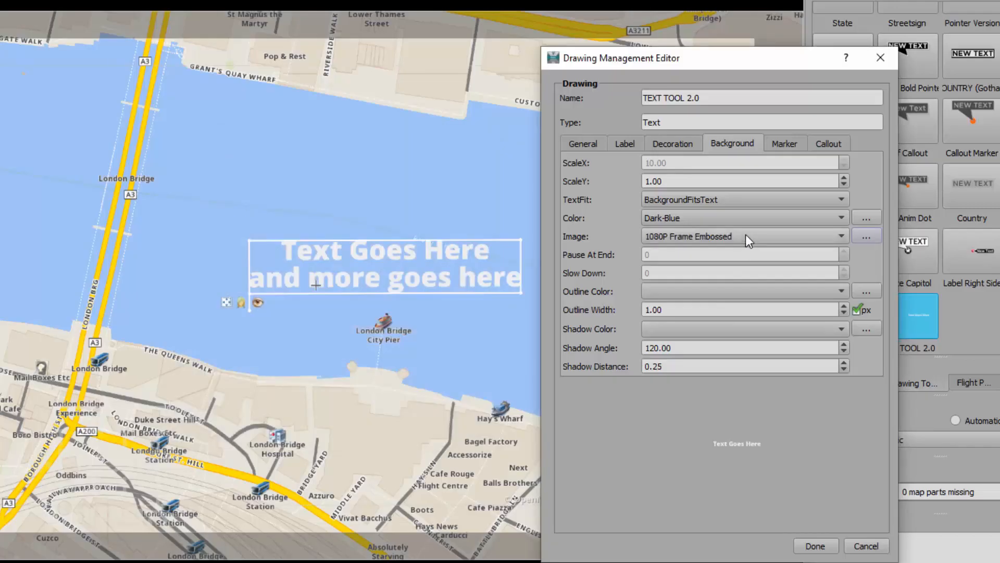
left_click(745, 236)
left_click(733, 251)
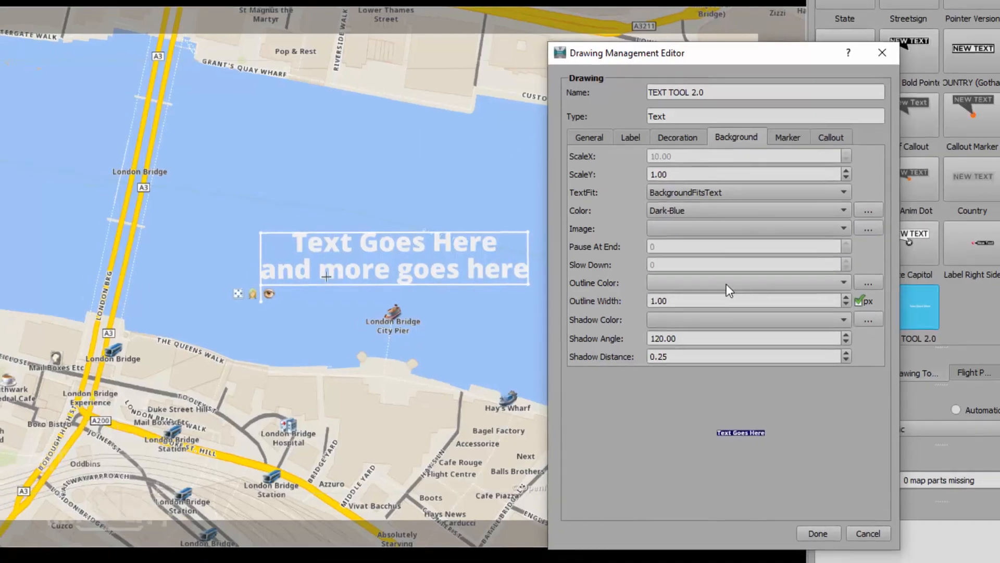
- Set the background outline to TV White with width 3.00
left_click(723, 292)
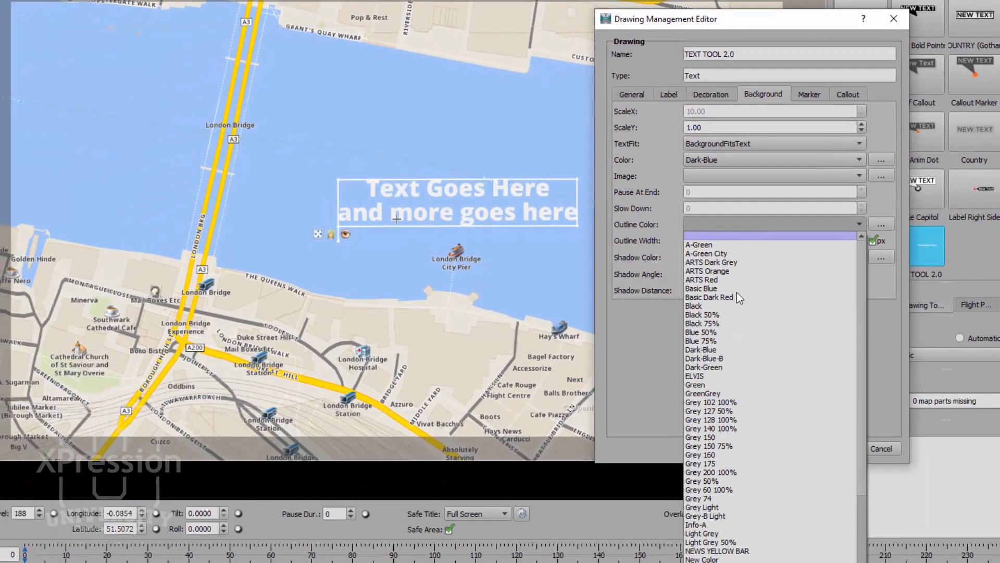
scroll(738, 489, "down", 4)
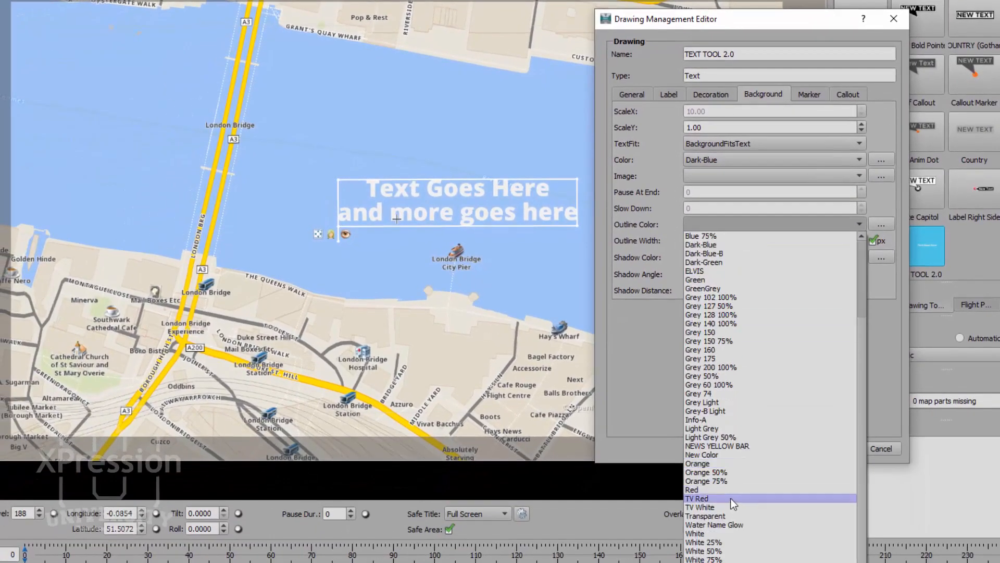
left_click(730, 507)
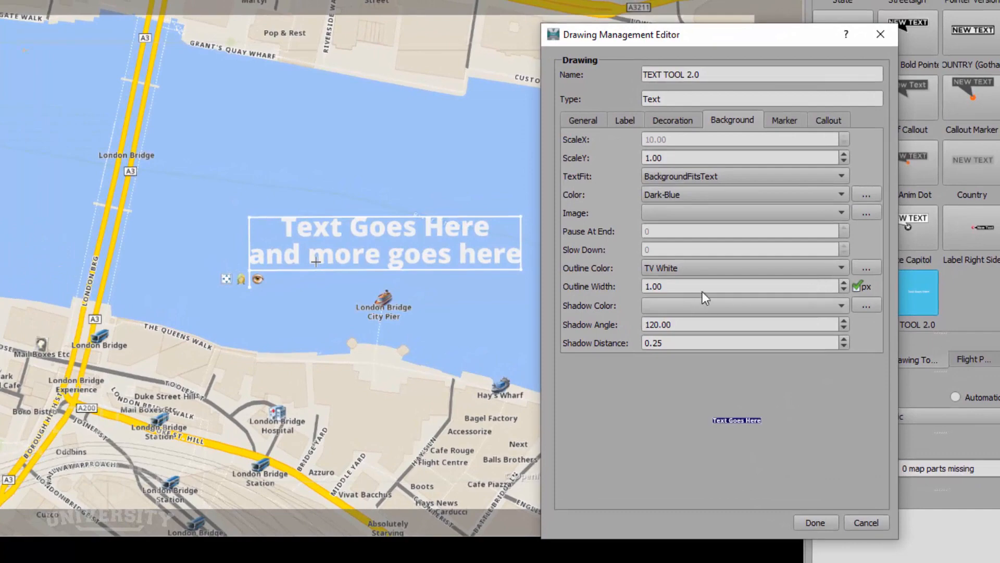
left_click(843, 282)
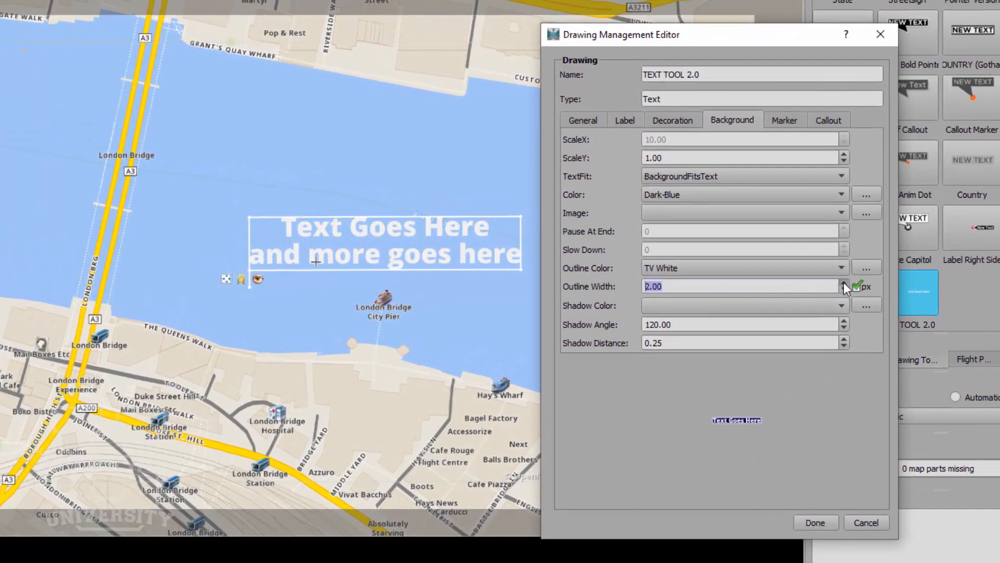
left_click(843, 282)
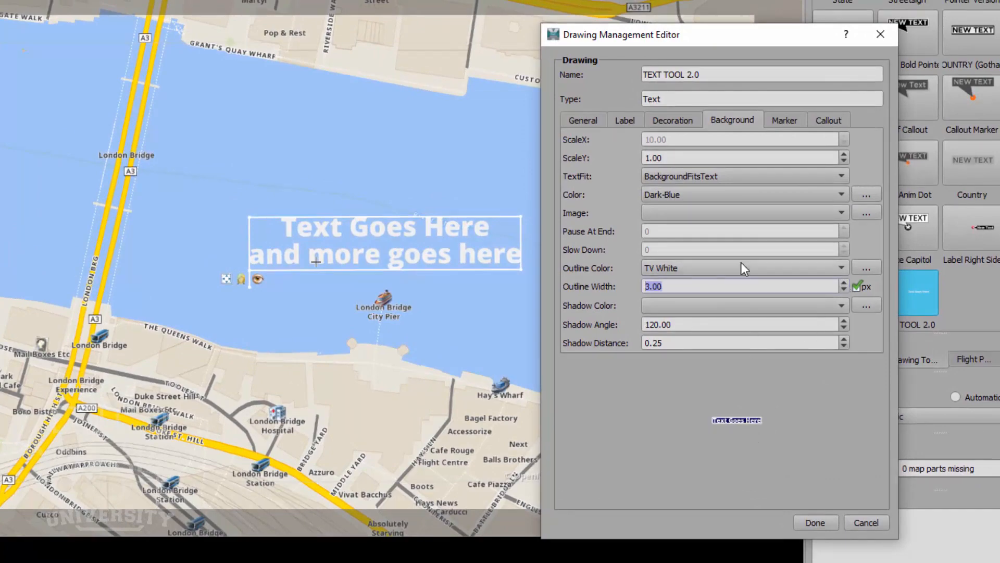
- Raise the label's ScaleY to 1.13 and apply the background changes
left_click(671, 157)
left_click(845, 155)
left_click(844, 155)
left_click(845, 154)
left_click(845, 155)
left_click(845, 155)
left_click(845, 155)
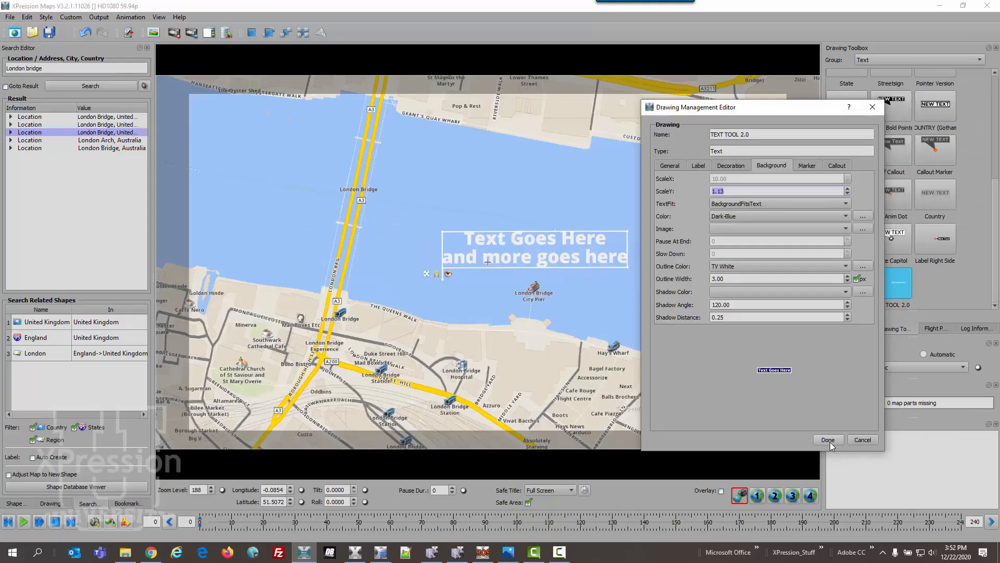
left_click(830, 440)
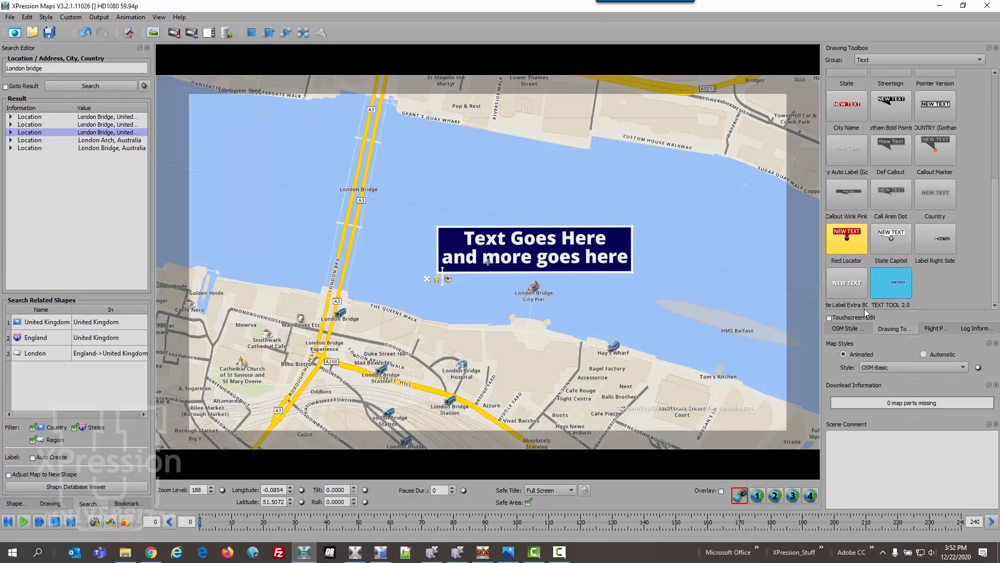
- Give the TEXT TOOL 2.0 style an Arrow callout
right_click(892, 285)
left_click(916, 287)
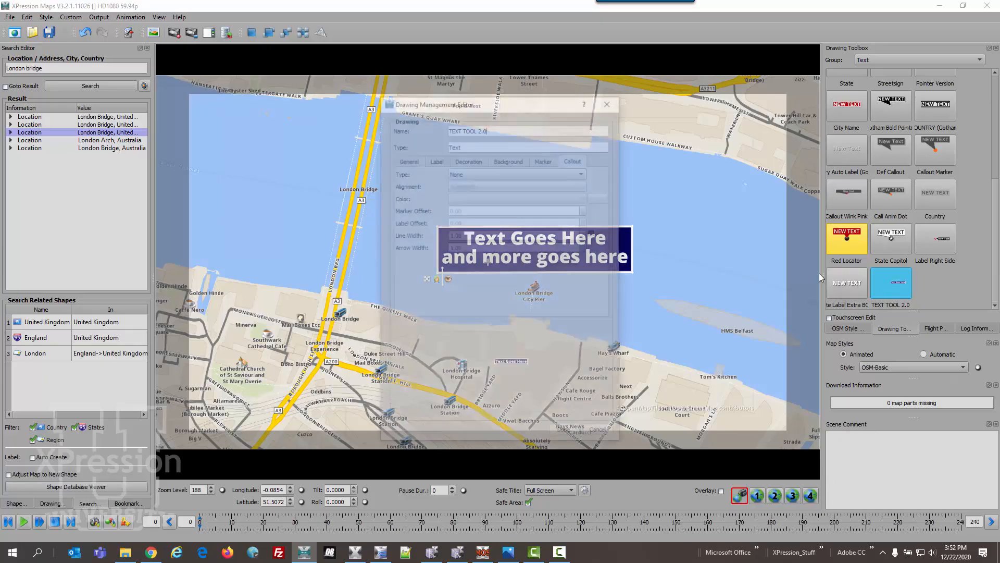
left_click_drag(539, 100, 820, 82)
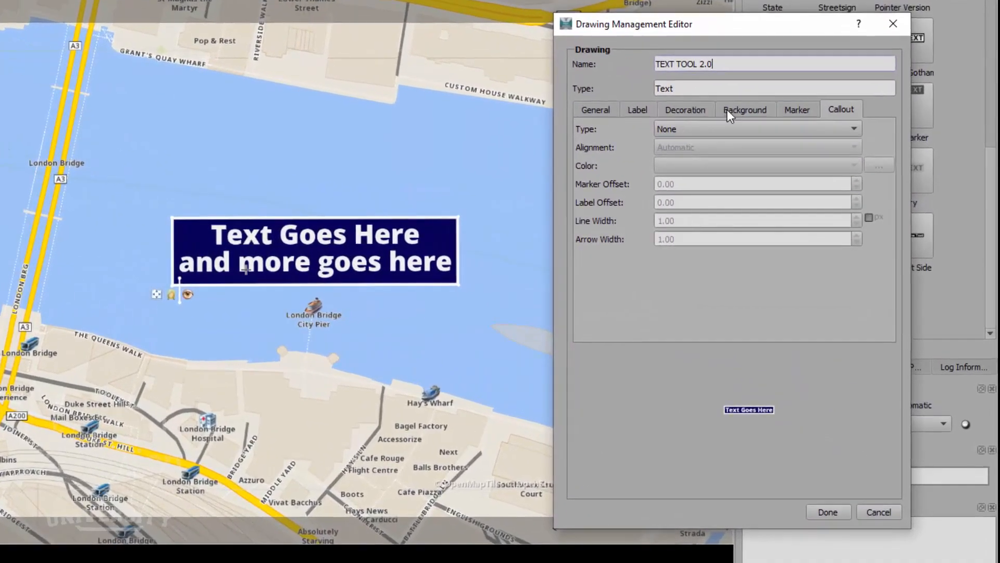
left_click(726, 109)
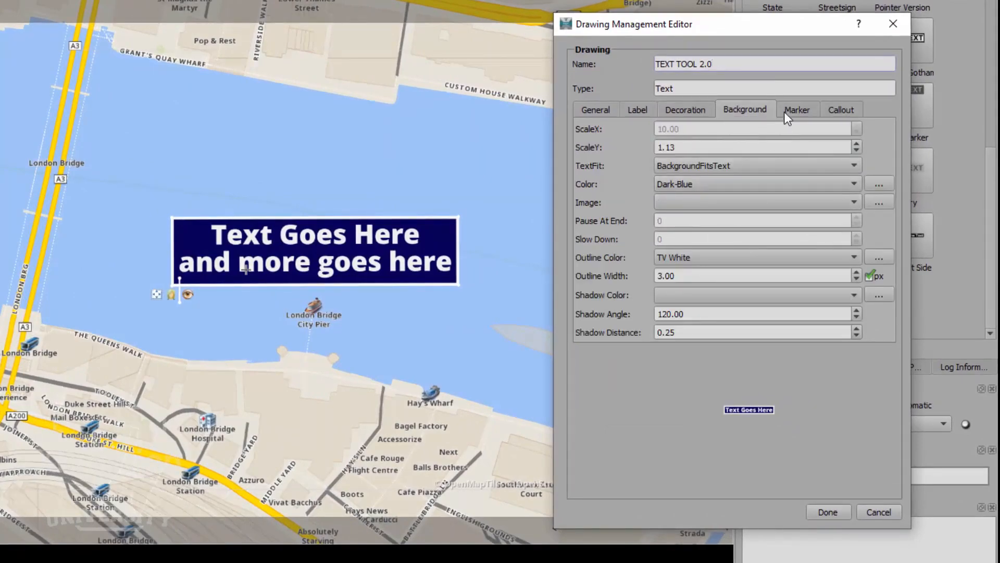
left_click(830, 109)
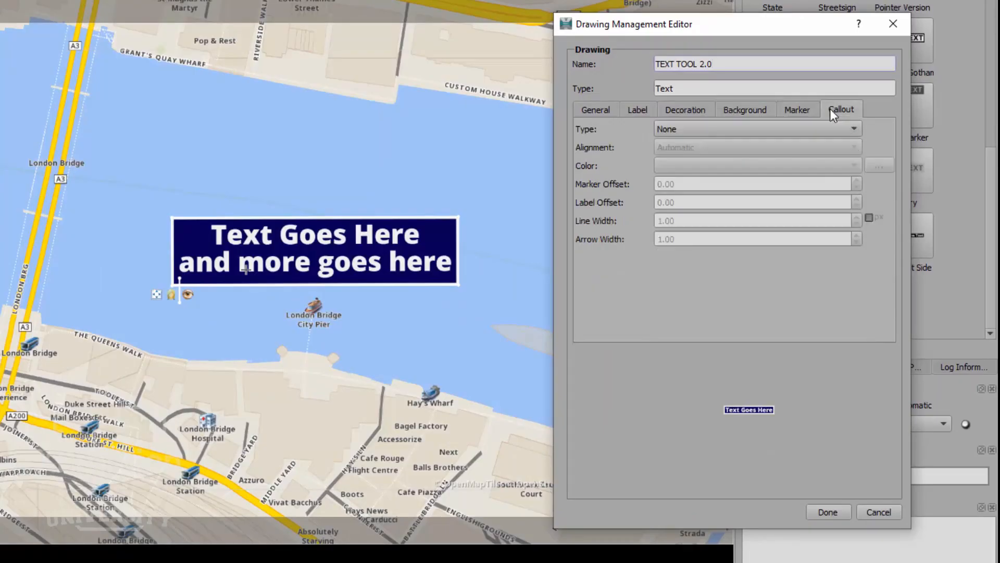
left_click(785, 128)
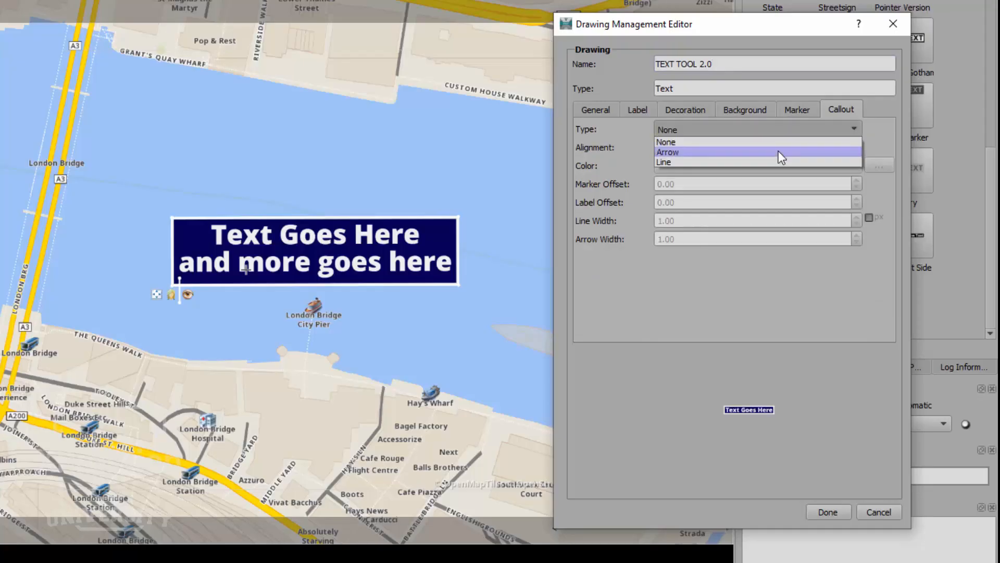
left_click(779, 151)
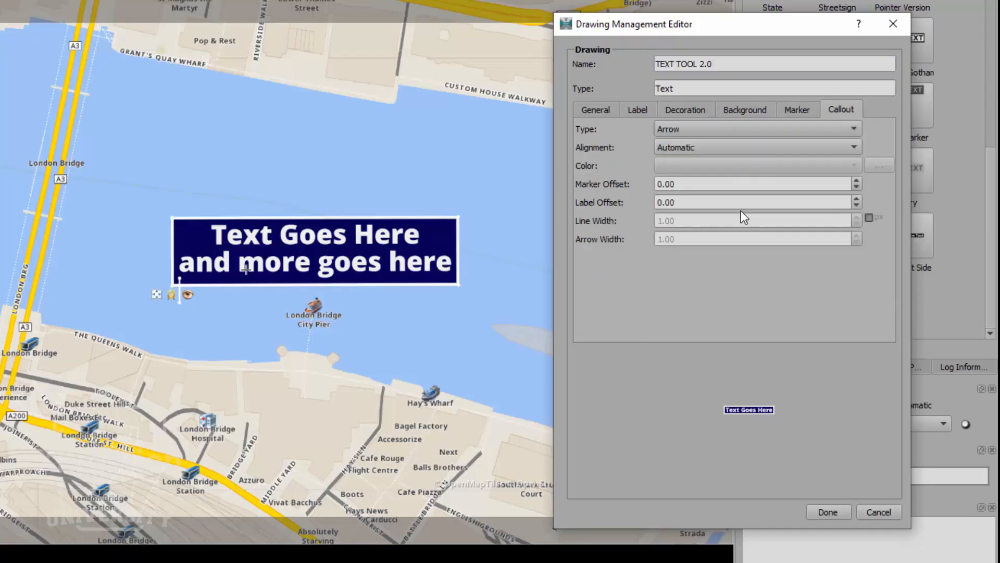
- Raise the general vertical offset of the label to 2.00
left_click(600, 111)
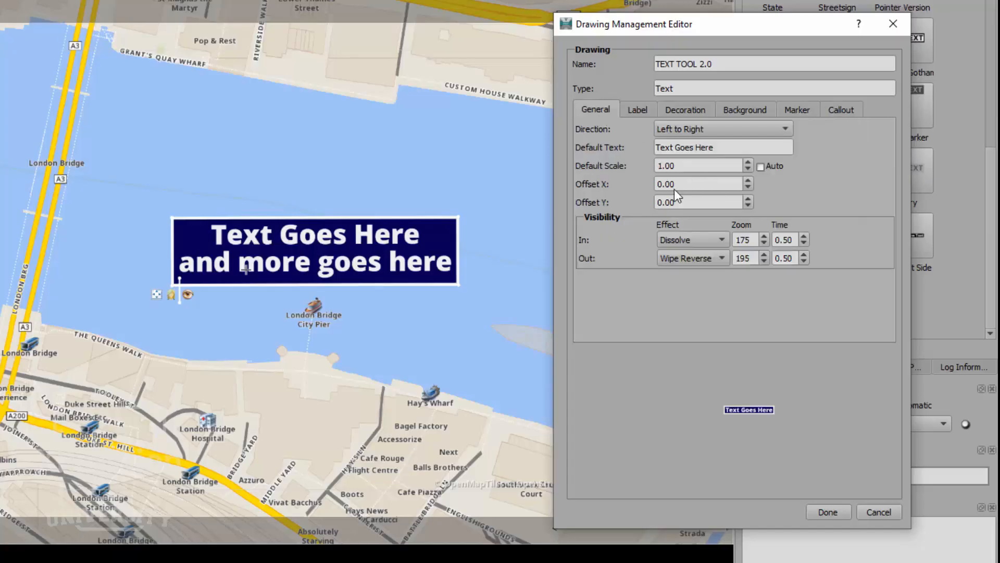
left_click(748, 198)
left_click(747, 196)
left_click(747, 197)
left_click(746, 197)
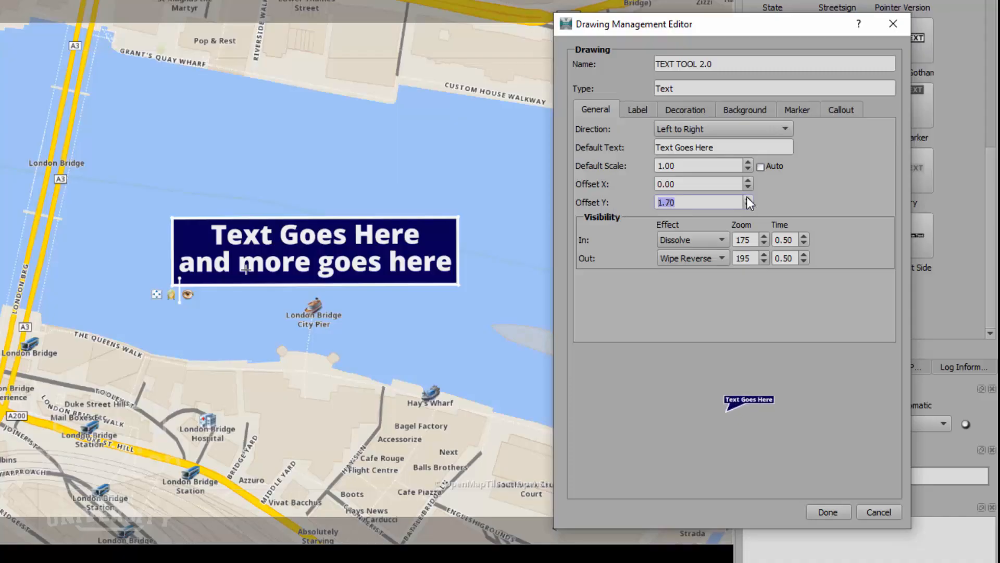
left_click(747, 197)
left_click(747, 197)
- Lower the vertical offset to 0.90, then nudge it up to 1.00
left_click(748, 205)
left_click(748, 205)
left_click(748, 205)
left_click(748, 205)
left_click(748, 205)
left_click(748, 204)
left_click(748, 199)
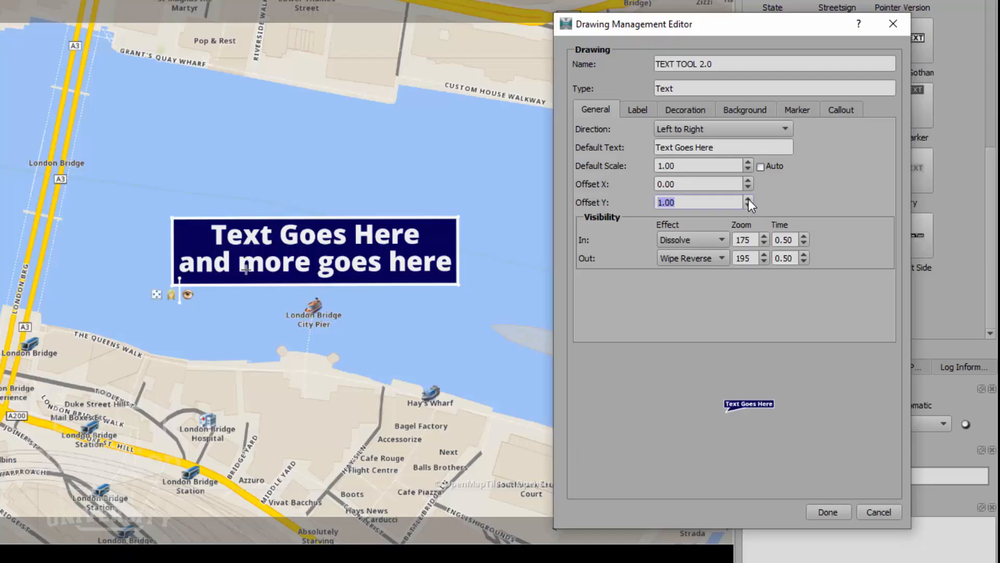
- Try a Line callout with width 2.00, then return the line width to 1.00
left_click(845, 111)
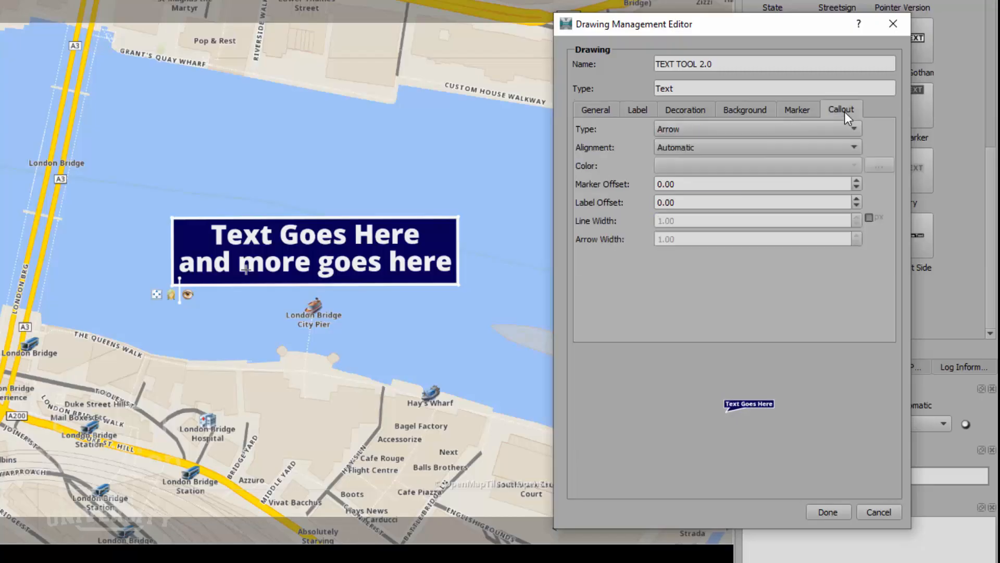
left_click(789, 130)
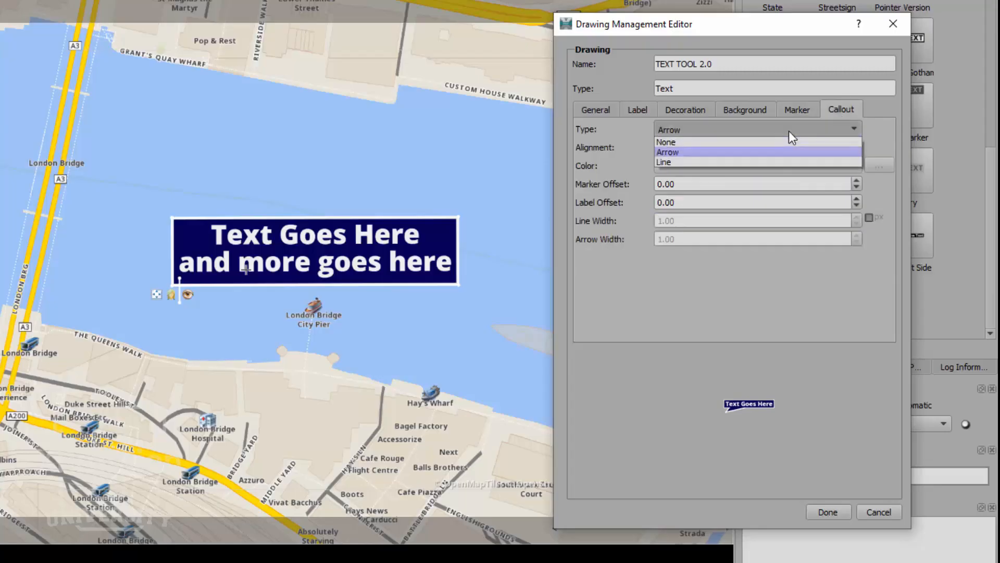
left_click(777, 161)
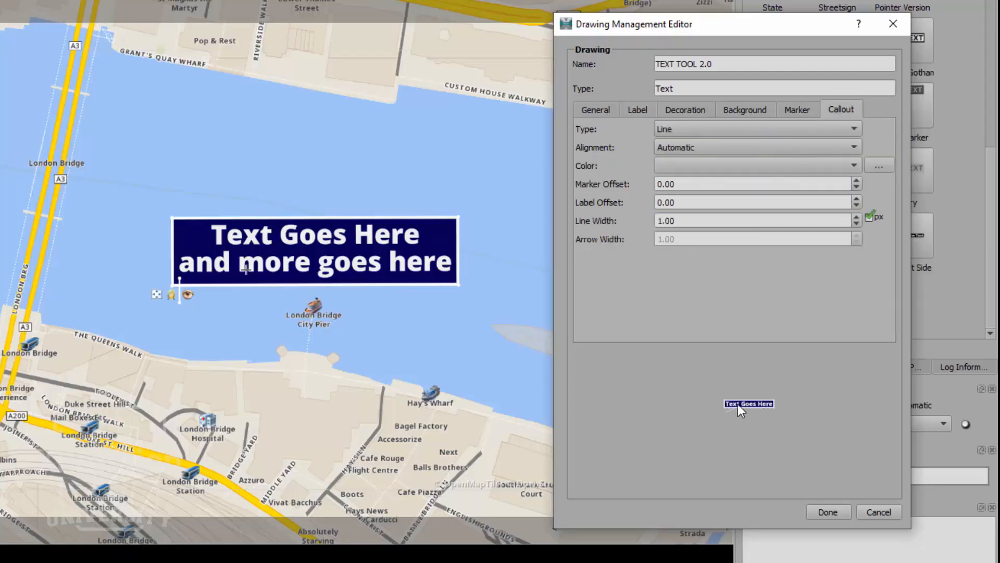
left_click(856, 216)
left_click(856, 224)
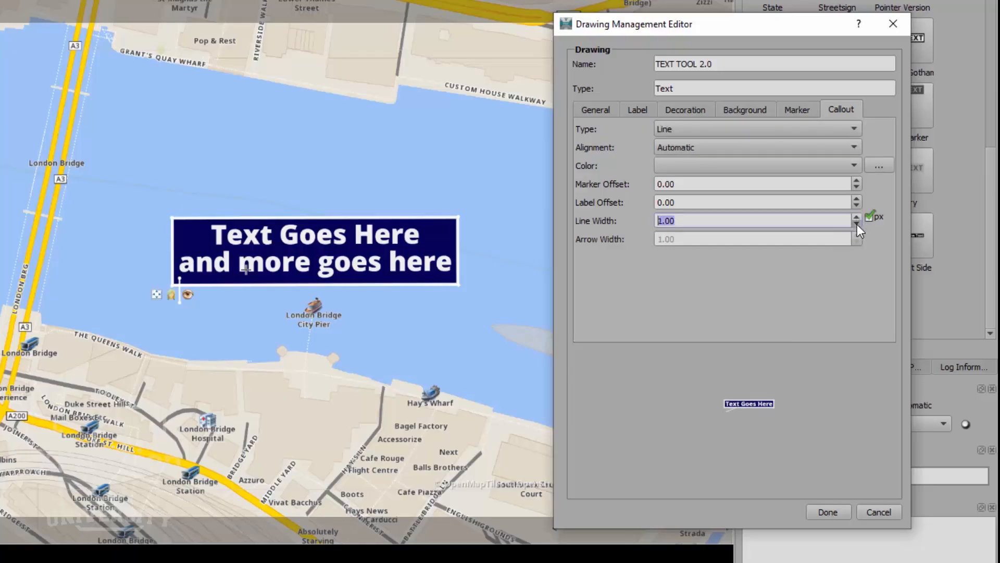
- Switch the callout back to Arrow with Center alignment
left_click(801, 127)
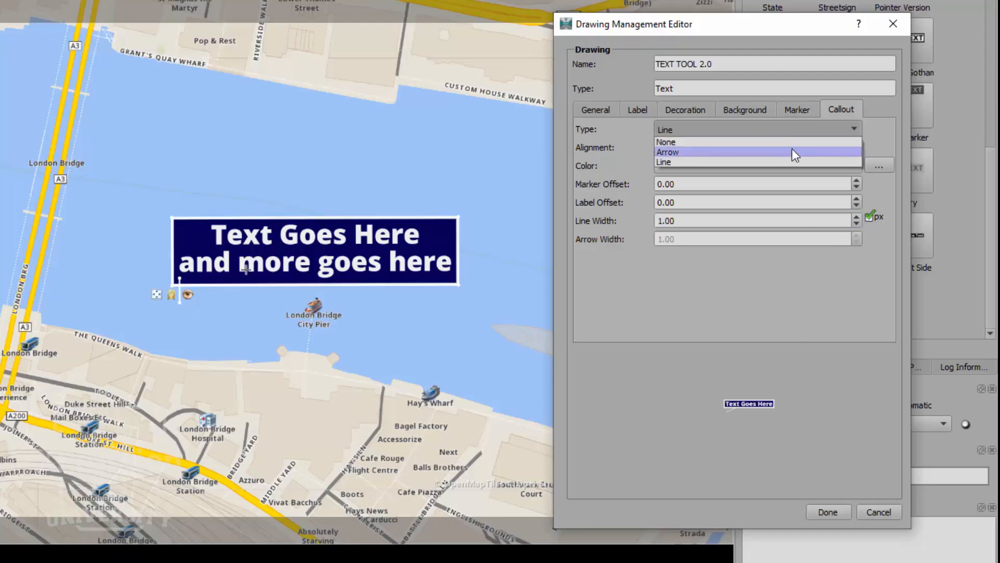
left_click(791, 149)
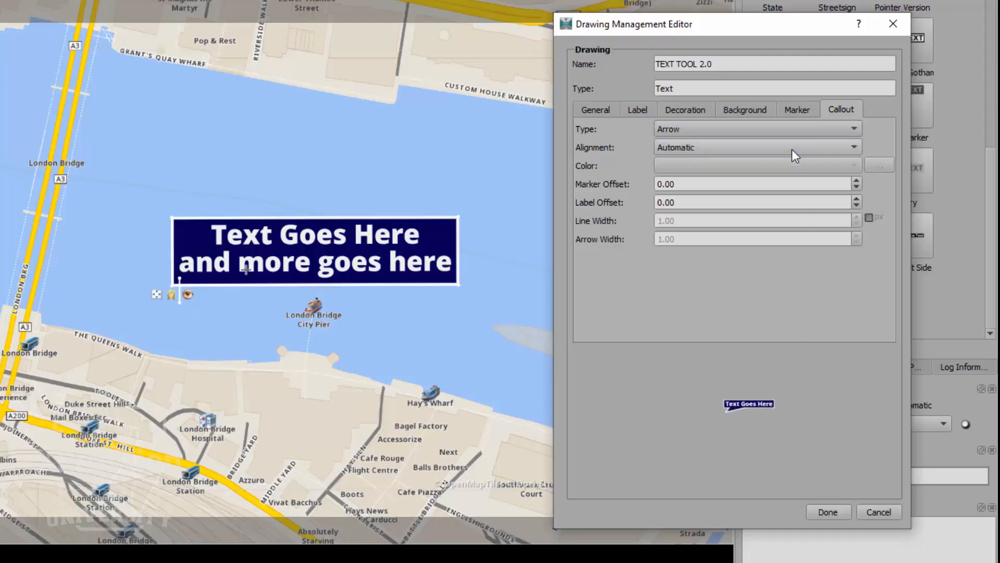
left_click(755, 148)
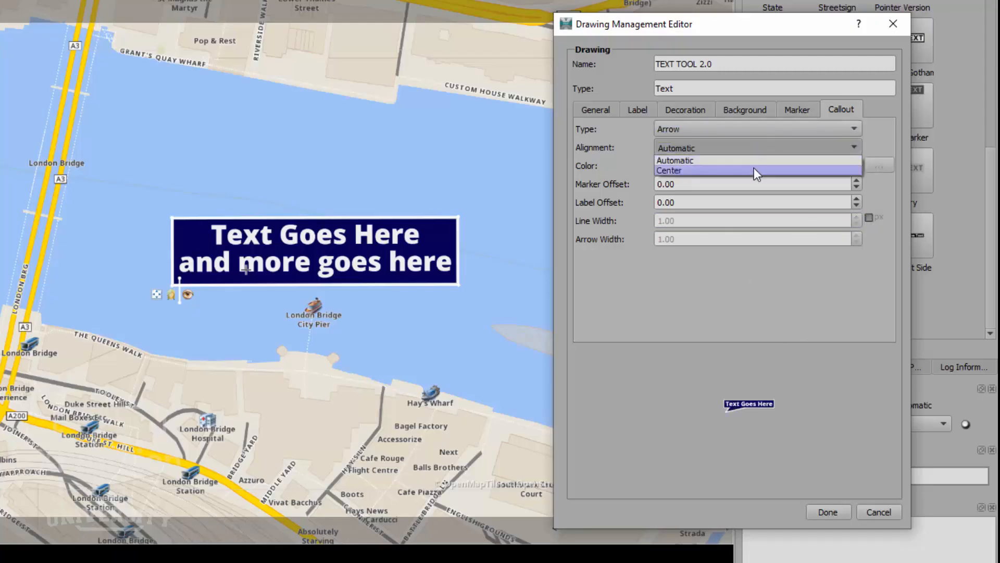
left_click(754, 169)
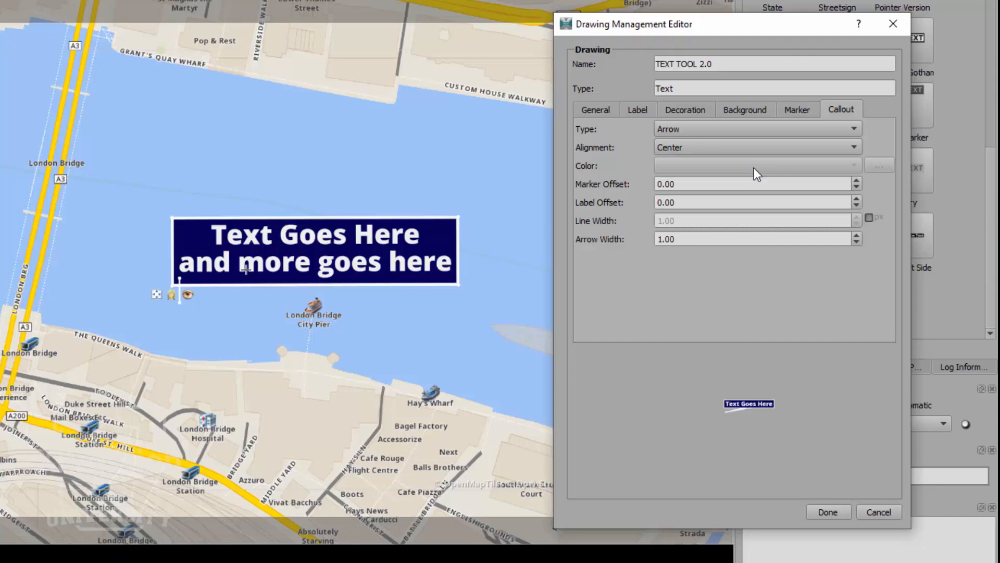
- Reset the vertical offset to 0, raise it to 1.90, and close the style editor
left_click(603, 111)
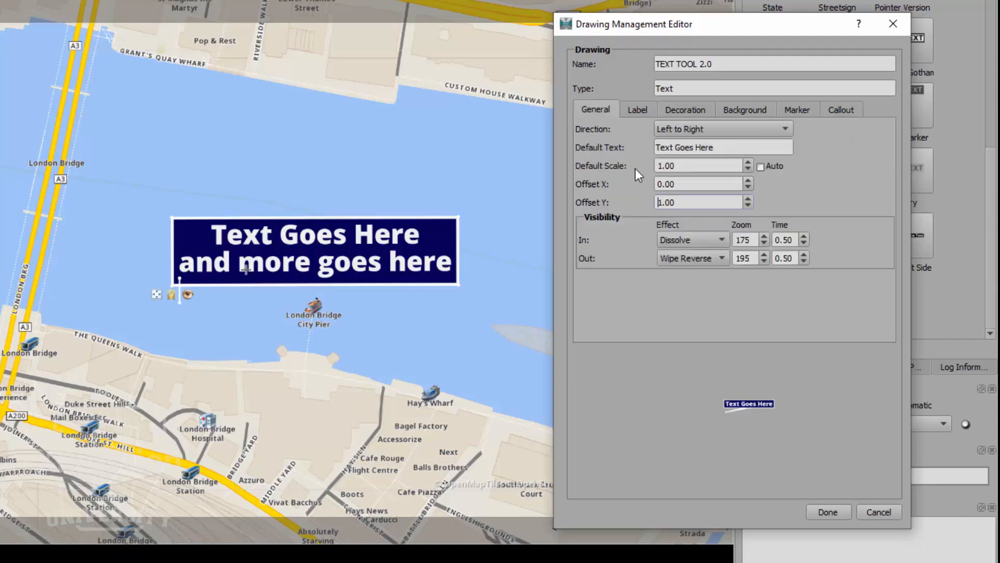
double_click(679, 201)
type("0")
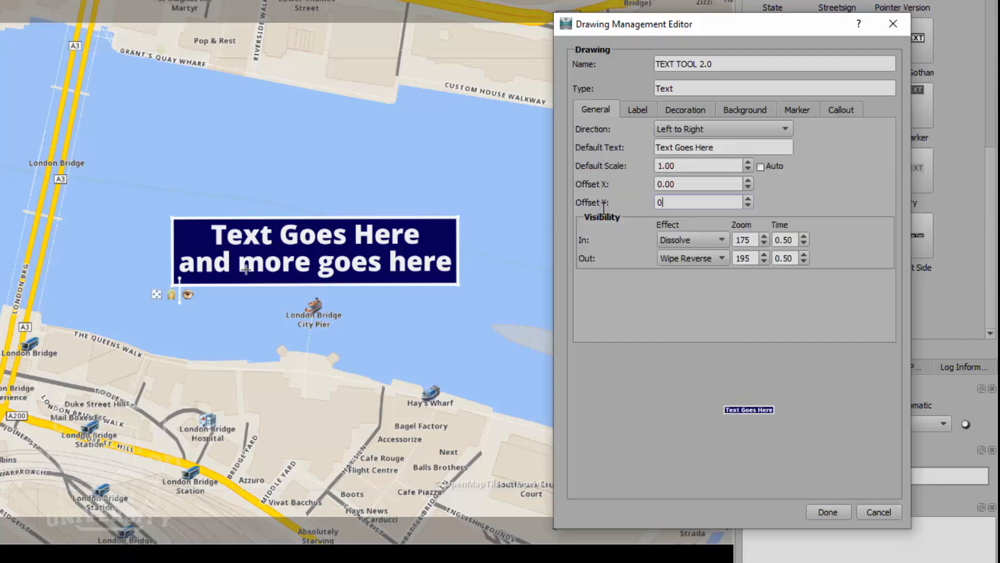
left_click_drag(669, 205, 648, 203)
left_click(748, 199)
left_click(749, 199)
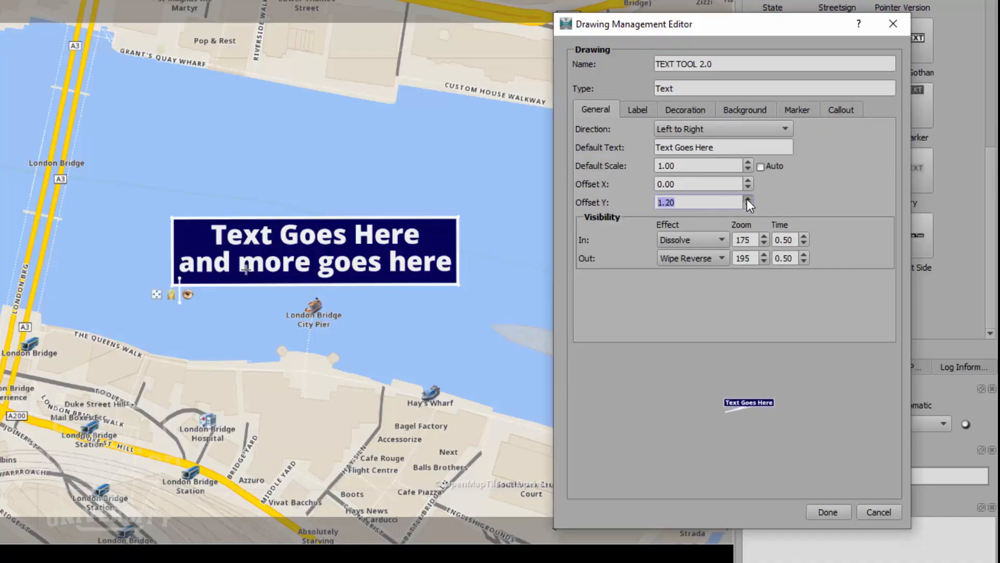
left_click(748, 200)
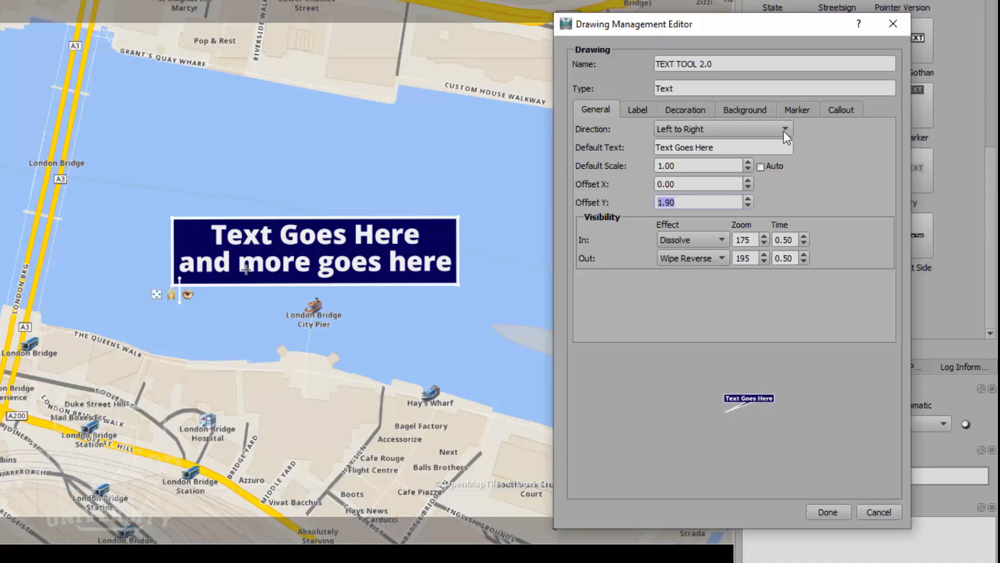
left_click(830, 111)
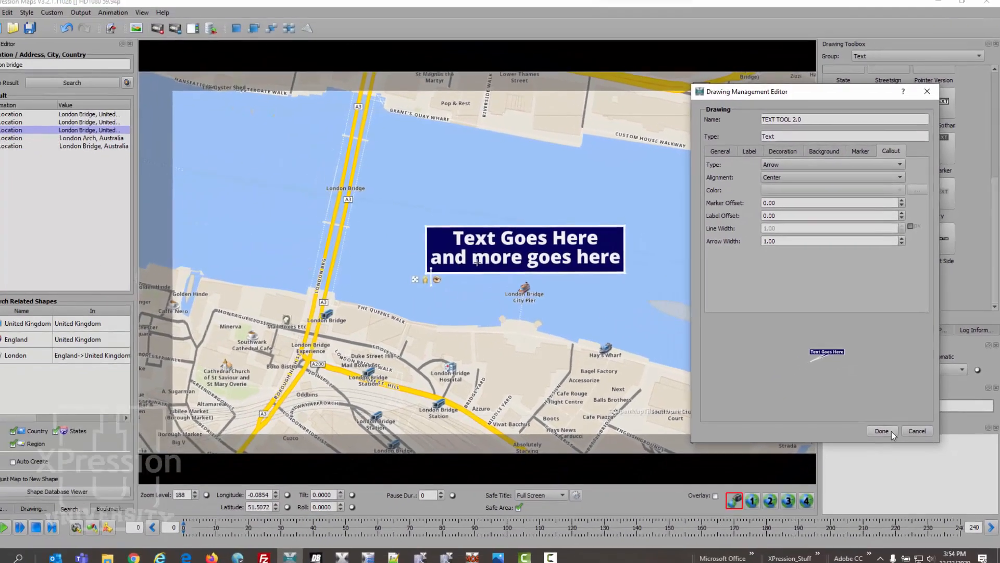
left_click(828, 511)
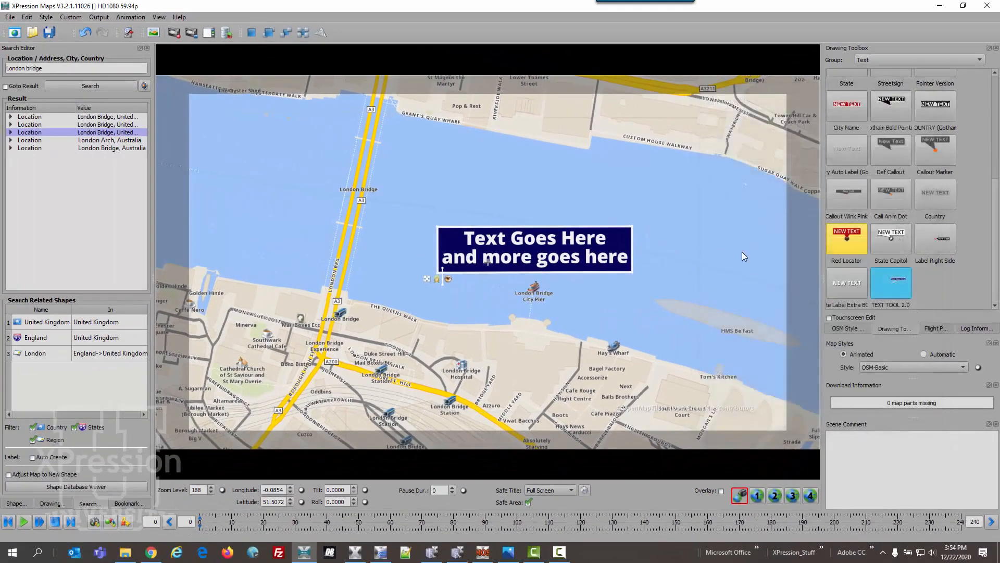
- Place a new callout label, delete the extra label and the old two-line label, and reposition the callout's text box
left_click(395, 207)
left_click(508, 248)
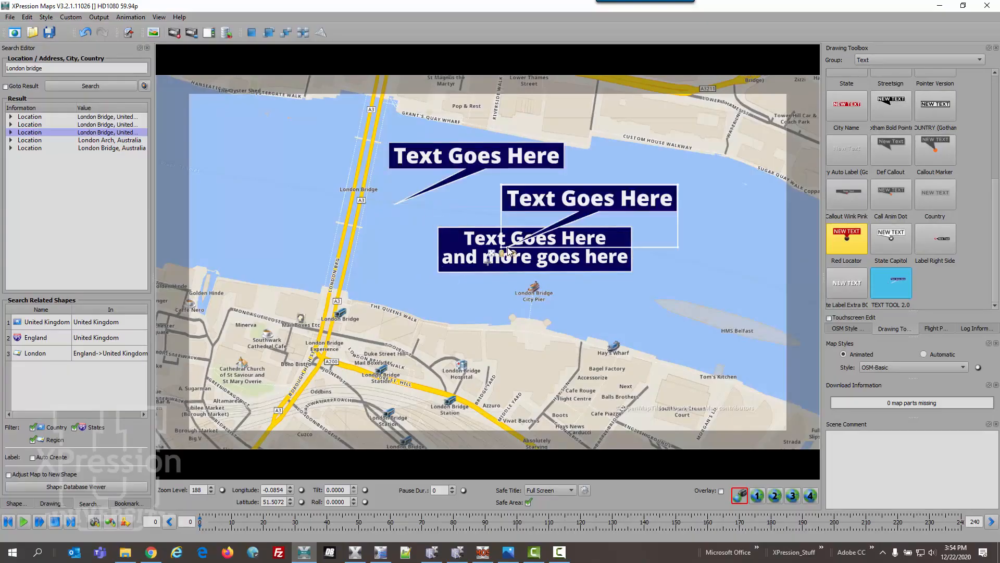
key("Delete")
left_click(508, 251)
key("Delete")
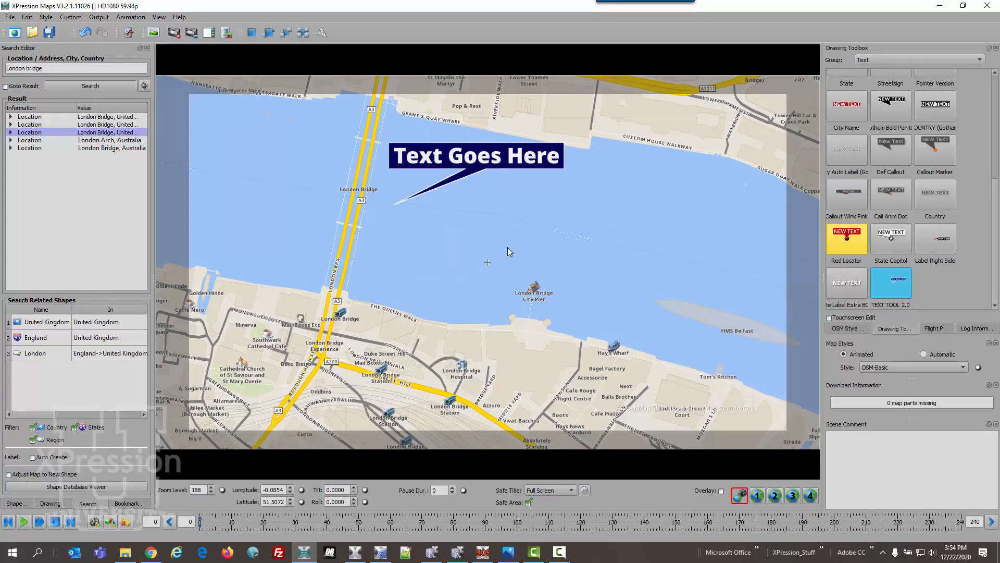
left_click(495, 161)
mouse_move(492, 160)
left_mouse_down()
mouse_move(560, 216)
mouse_move(536, 183)
mouse_move(506, 177)
mouse_move(536, 190)
left_mouse_up()
- Center the TEXT TOOL 2.0 label text horizontally and vertically
right_click(897, 277)
left_click(899, 278)
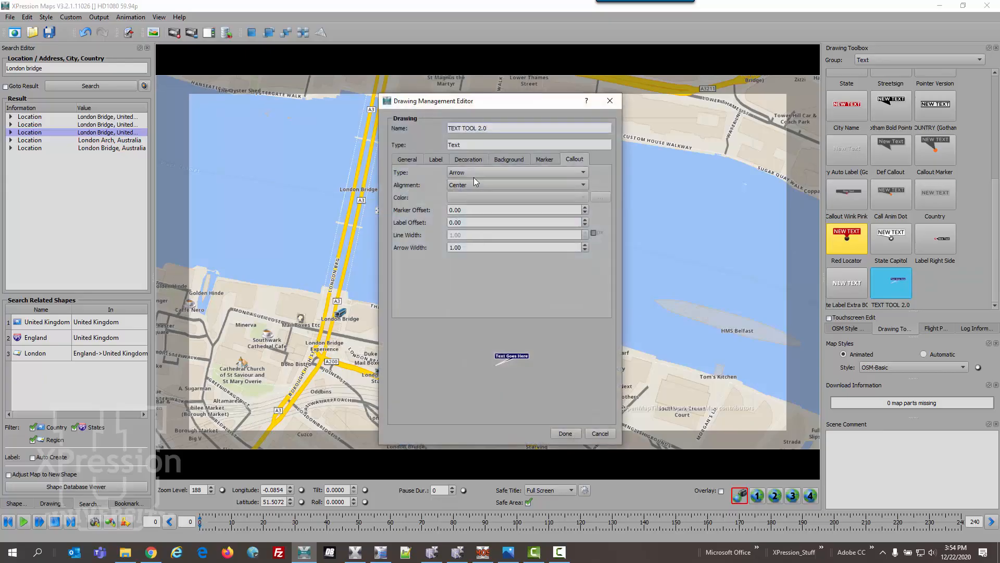
left_click(427, 161)
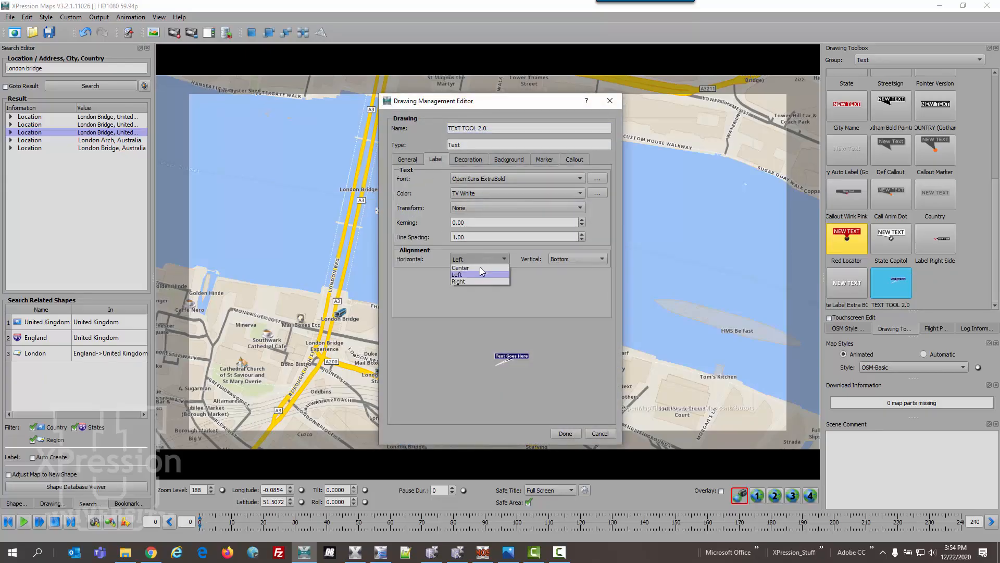
left_click(480, 268)
left_click(568, 259)
left_click(566, 269)
left_click(566, 433)
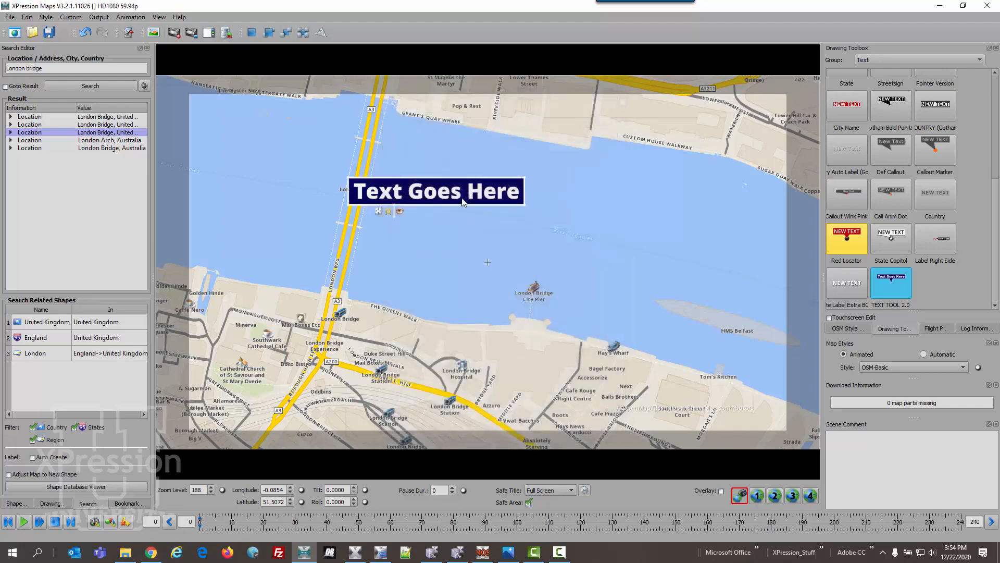
- Place a new callout on the river, delete the first 'Text Goes Here' label, and reopen the style editor
left_click(906, 286)
left_click(632, 251)
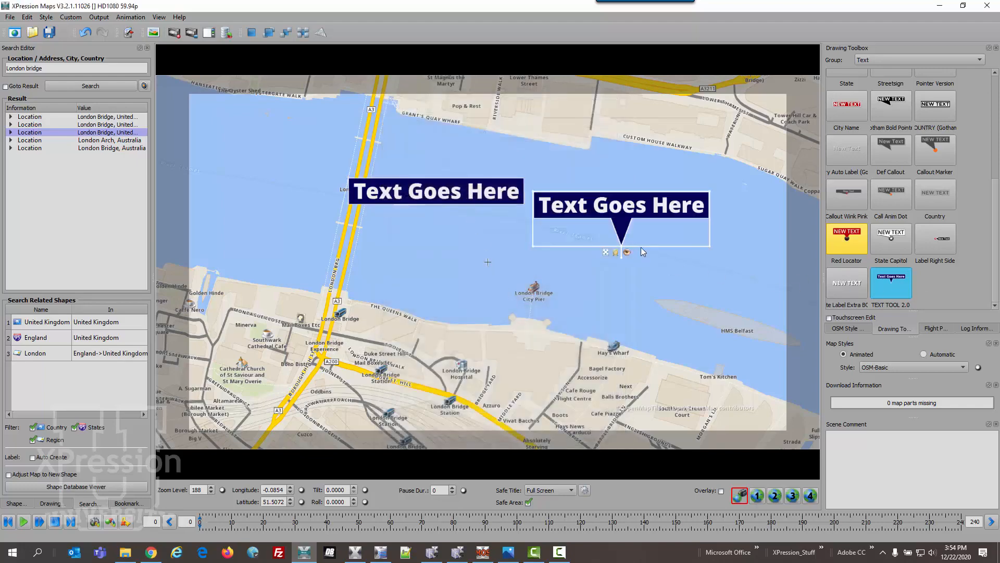
left_click(486, 201)
key("Delete")
right_click(892, 278)
left_click(916, 290)
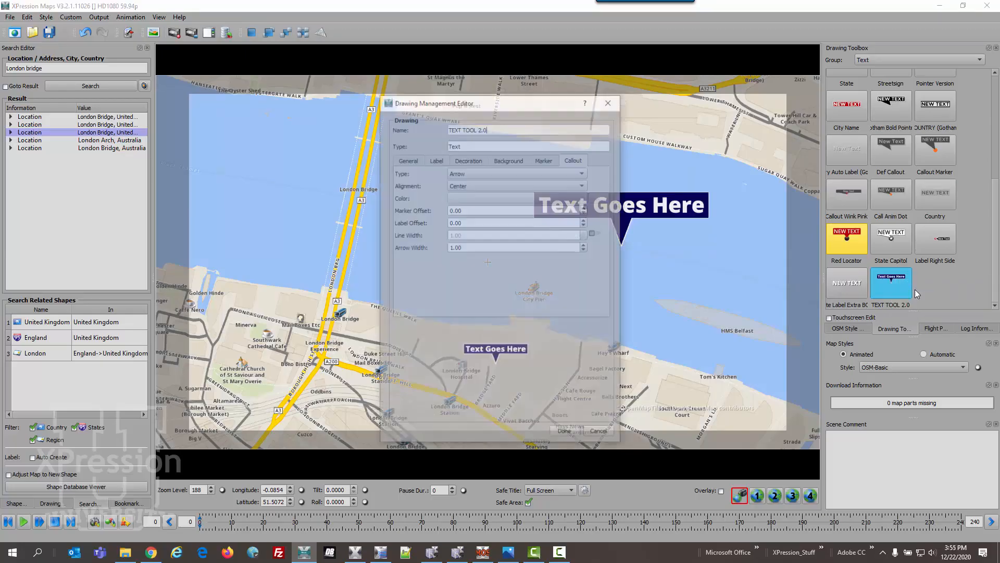
left_click_drag(552, 107, 820, 104)
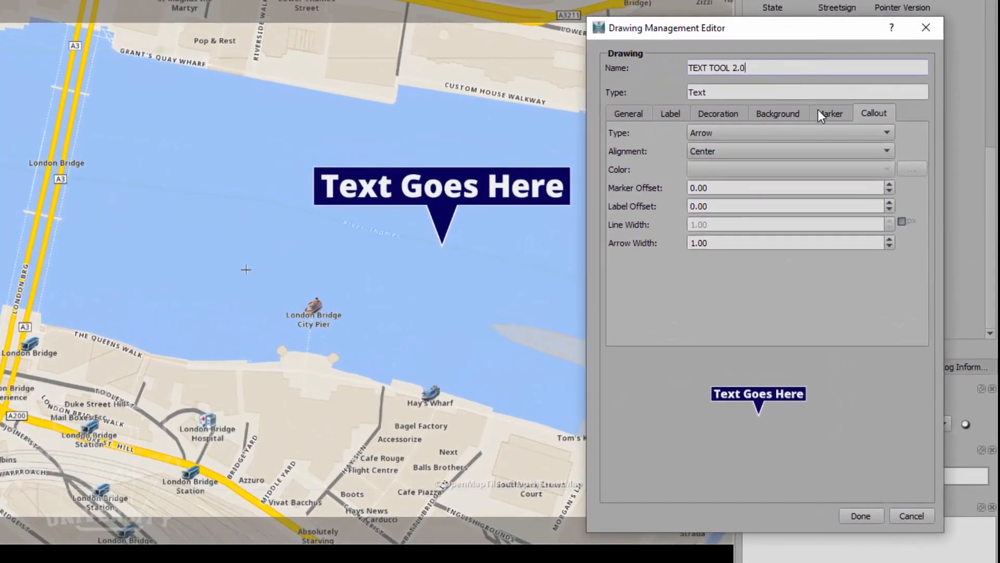
- Import Untitled-45.png as a single image and set it as the TEXT TOOL 2.0 marker
left_click(819, 111)
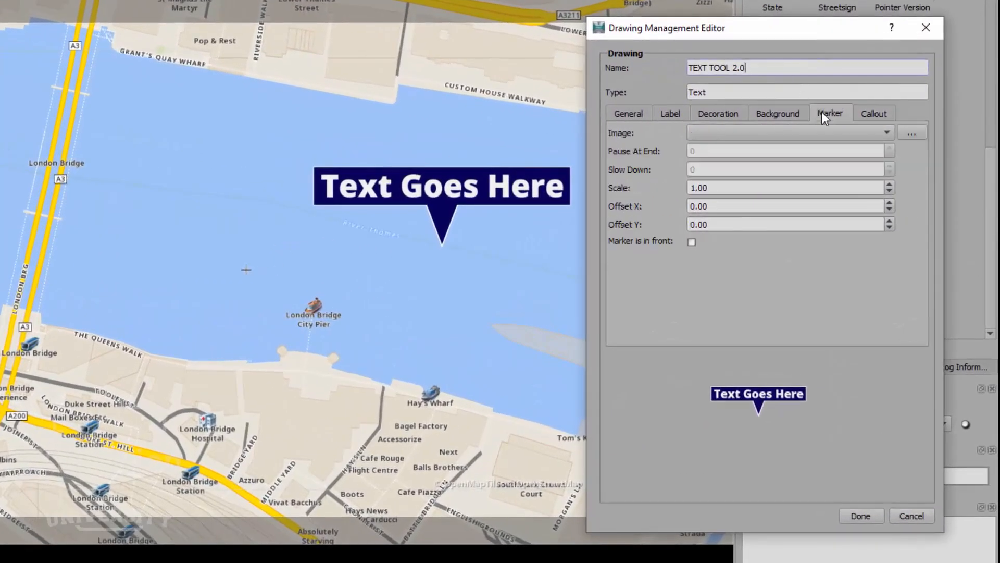
left_click(855, 138)
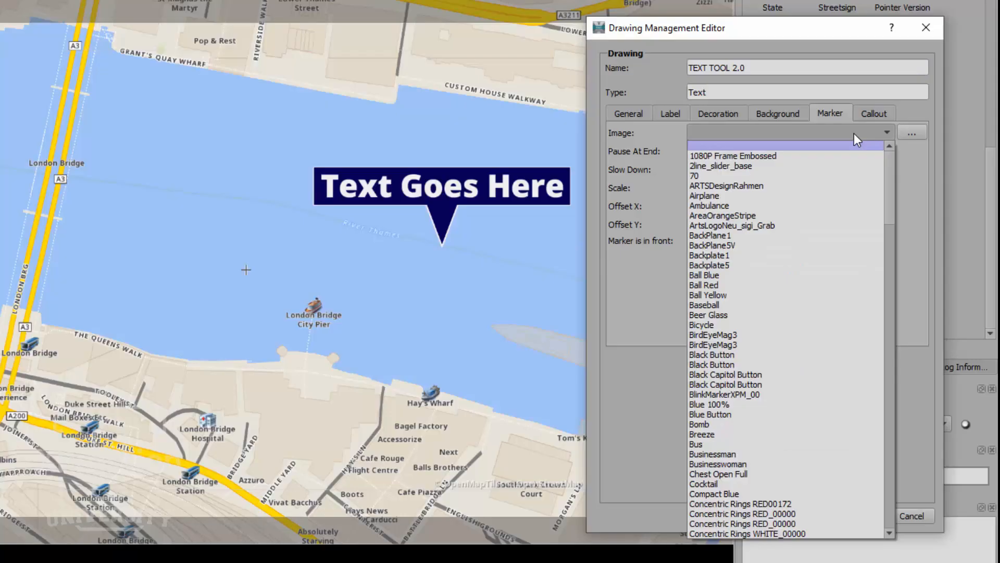
left_click(854, 134)
left_click(911, 134)
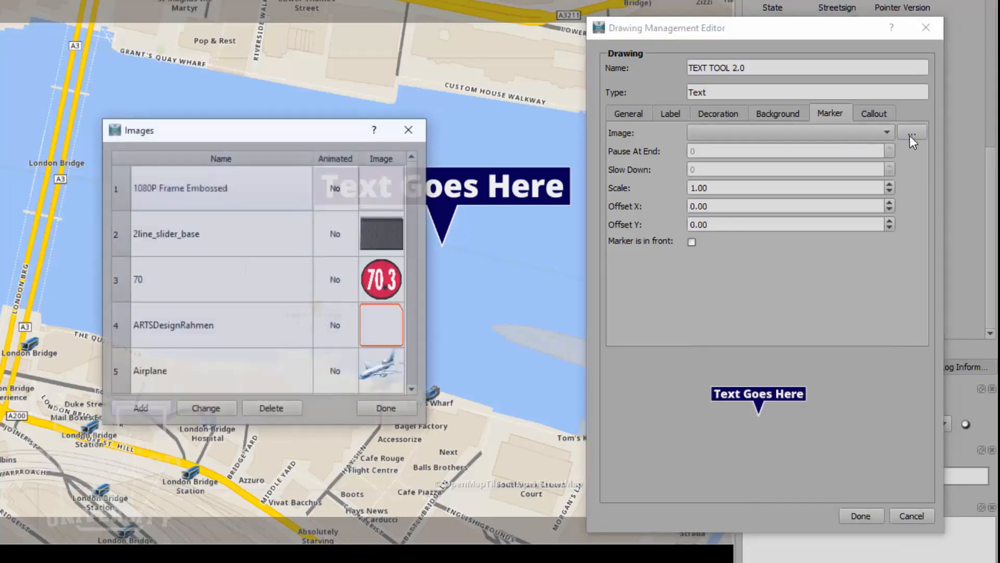
left_click(141, 408)
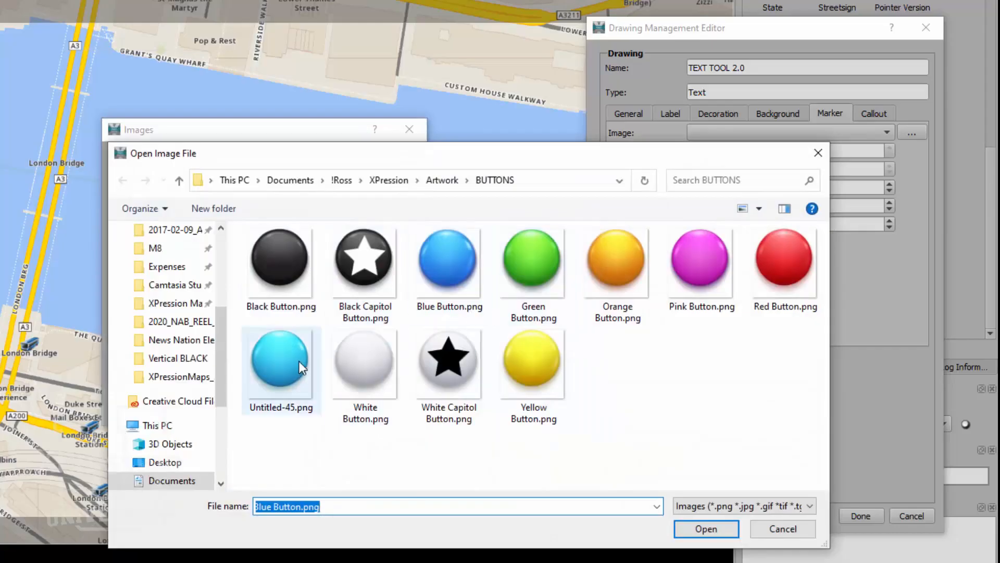
left_click(285, 361)
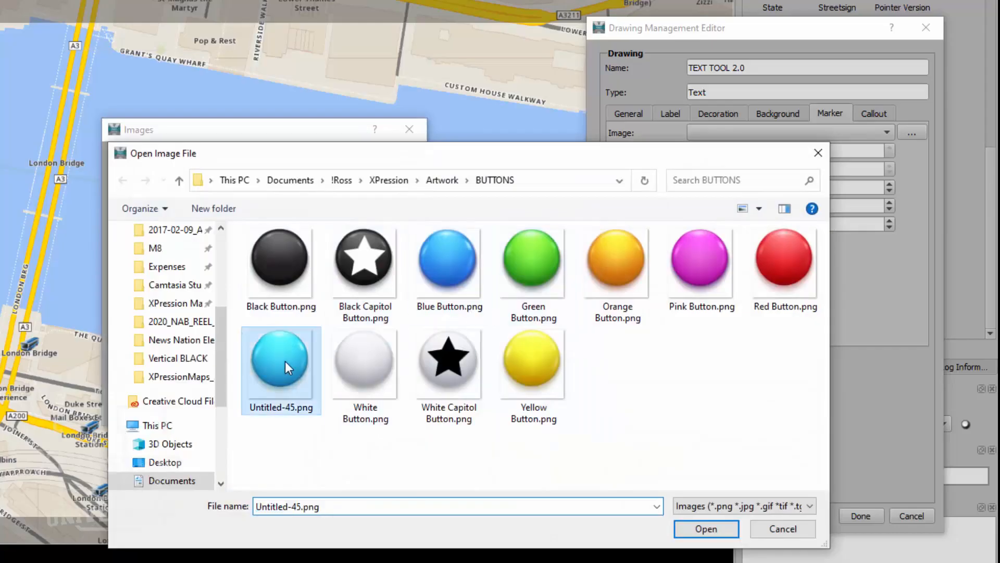
left_click(692, 523)
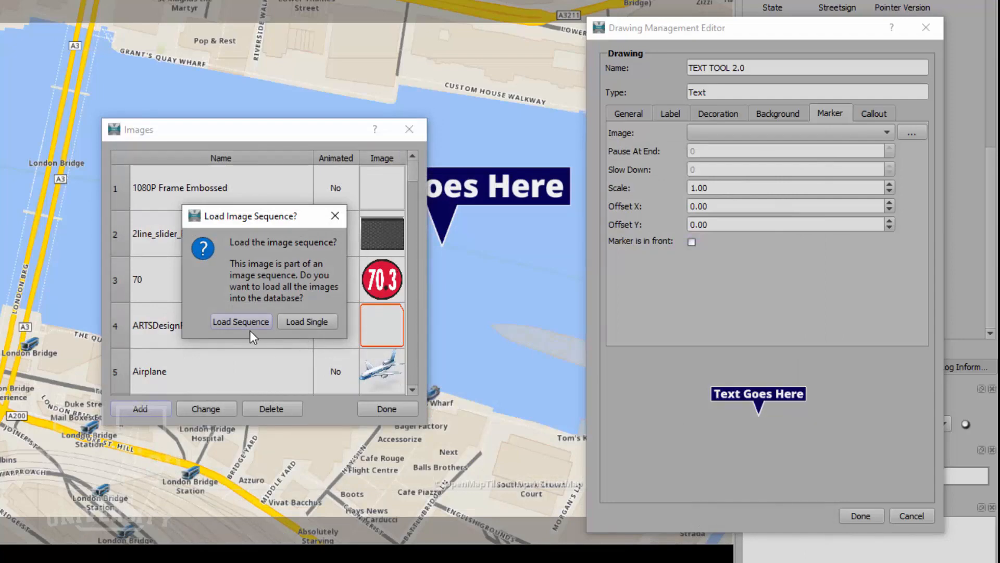
left_click(298, 321)
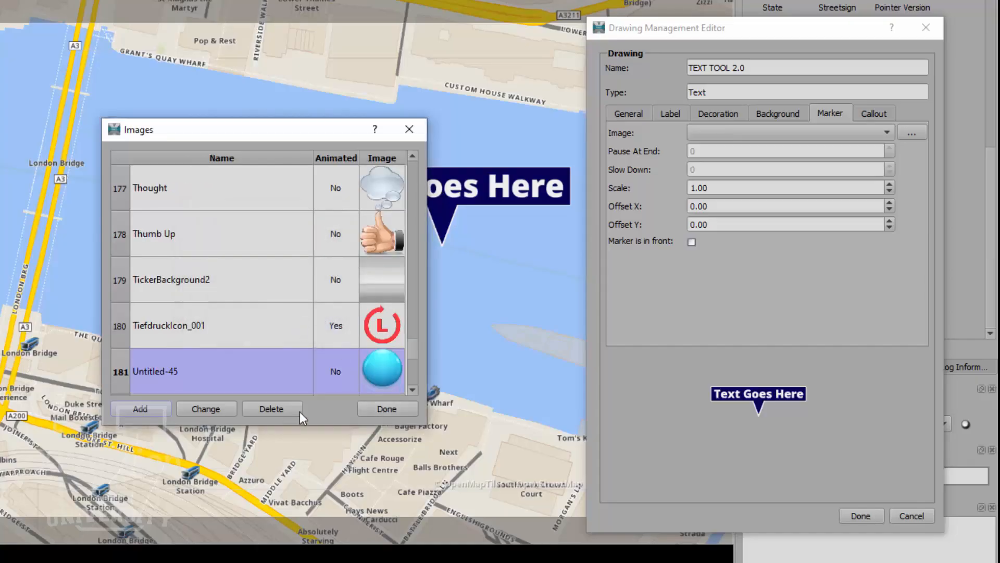
left_click(378, 410)
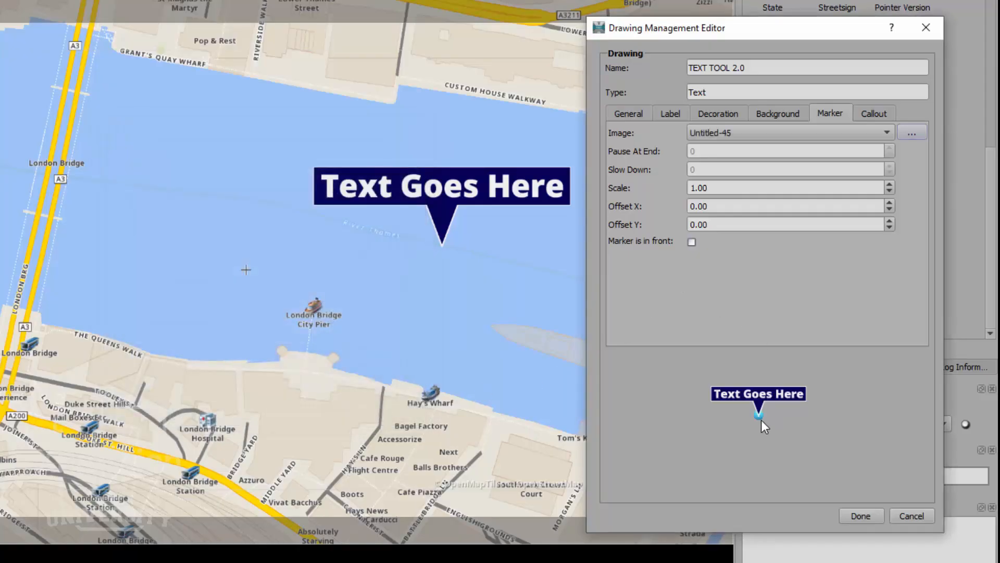
left_click(862, 513)
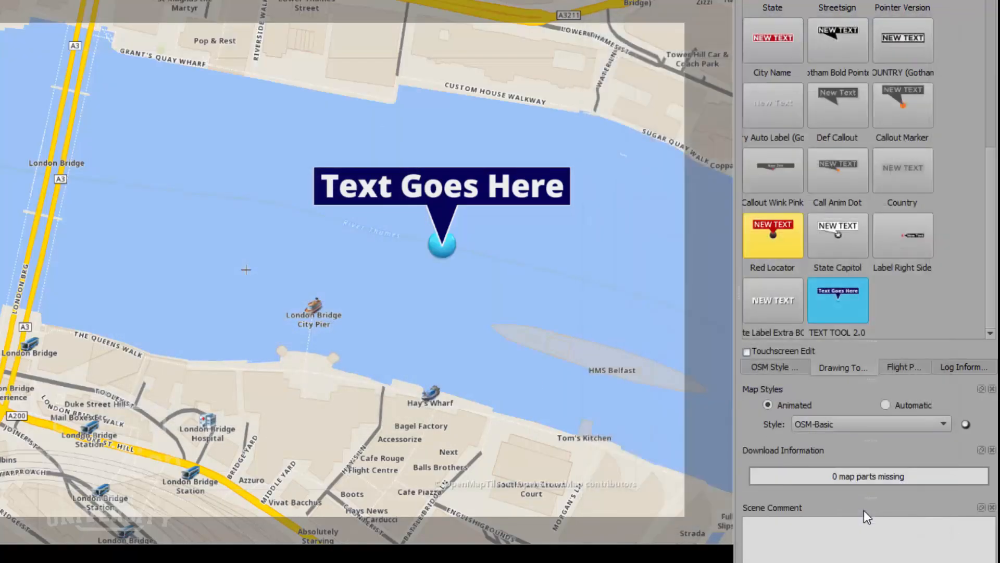
- Drag the blue-ball callout from mid-river onto the south bank and reopen the TEXT TOOL 2.0 editor
left_click(436, 189)
mouse_move(429, 189)
left_mouse_down()
mouse_move(351, 205)
mouse_move(261, 263)
mouse_move(398, 147)
mouse_move(555, 202)
mouse_move(557, 255)
mouse_move(500, 182)
mouse_move(414, 187)
mouse_move(473, 171)
mouse_move(527, 234)
mouse_move(477, 183)
mouse_move(436, 193)
left_mouse_up()
mouse_move(440, 243)
left_mouse_down()
mouse_move(300, 384)
mouse_move(263, 404)
left_mouse_up()
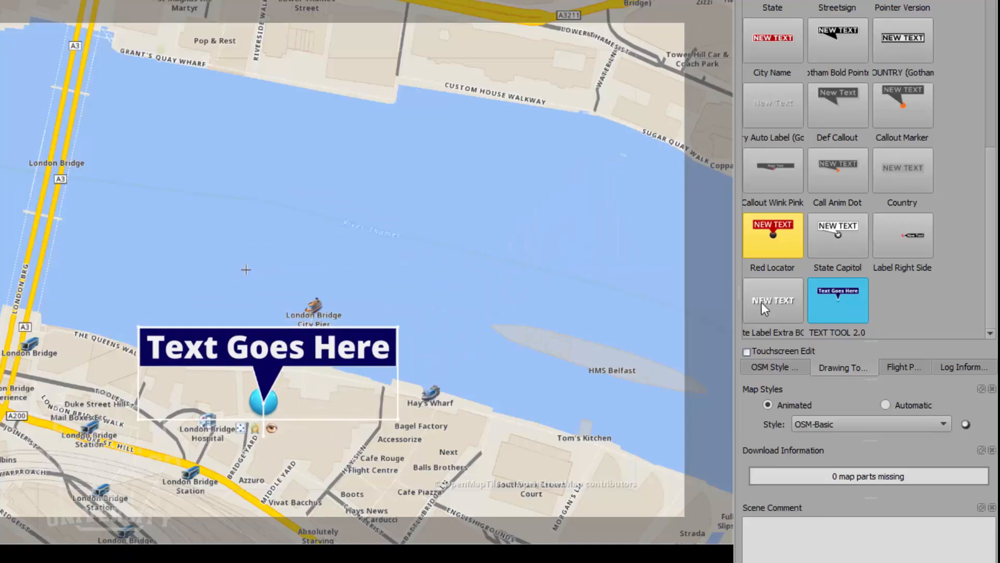
right_click(850, 294)
left_click(854, 301)
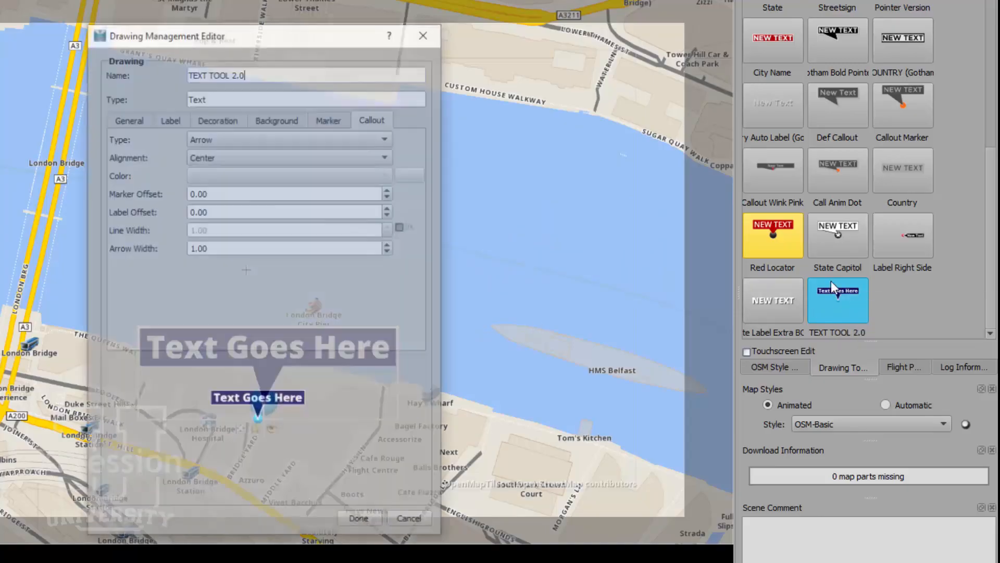
left_click_drag(339, 32, 720, 11)
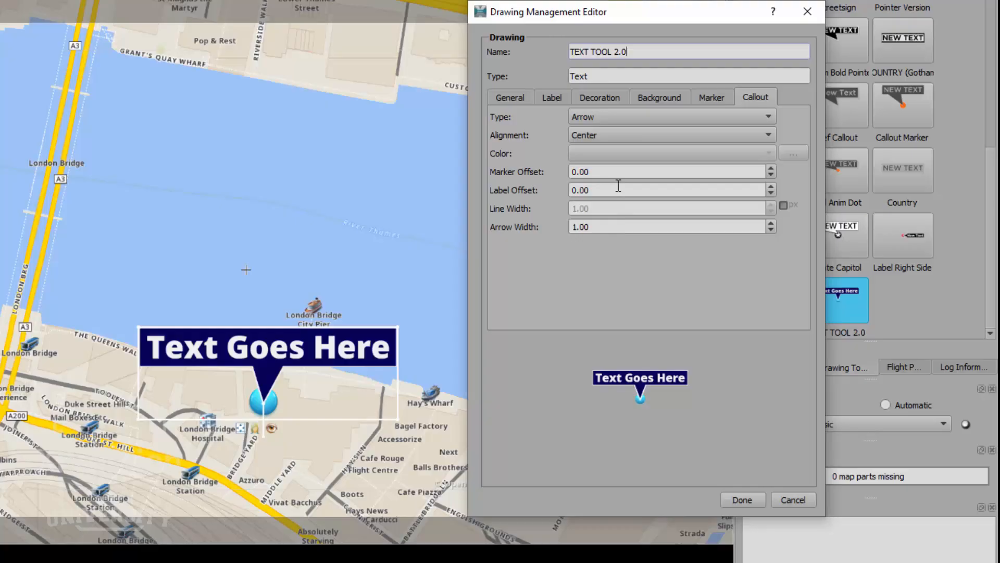
- Set the TEXT TOOL 2.0 Offset Y to 0 and Offset X to 5.40
left_click(498, 93)
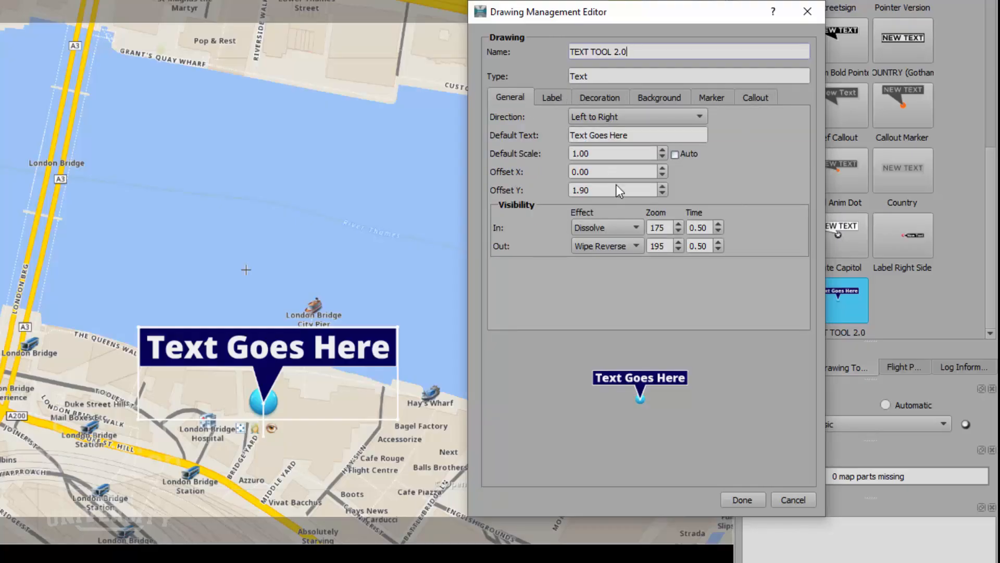
left_click_drag(617, 188, 553, 189)
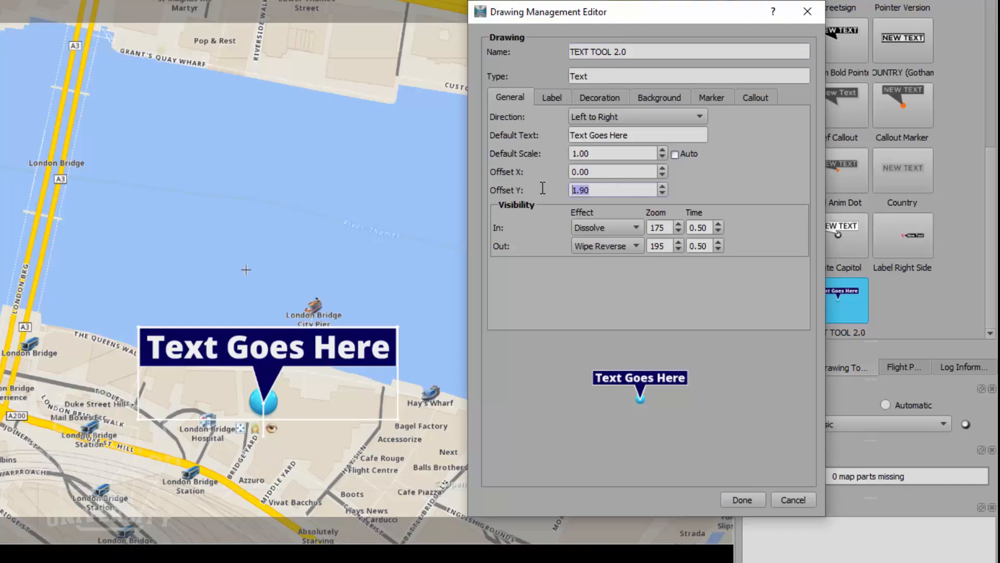
type("0")
left_click(662, 168)
left_click(662, 168)
left_click(662, 168)
left_click(662, 168)
left_click(662, 168)
left_click(662, 167)
left_click(663, 168)
left_click(663, 167)
left_click(663, 168)
left_click(663, 168)
left_click(663, 167)
left_click(663, 168)
left_click(663, 168)
left_click(662, 168)
left_click(662, 168)
left_click(663, 168)
left_click(663, 168)
left_click(662, 168)
left_click(662, 167)
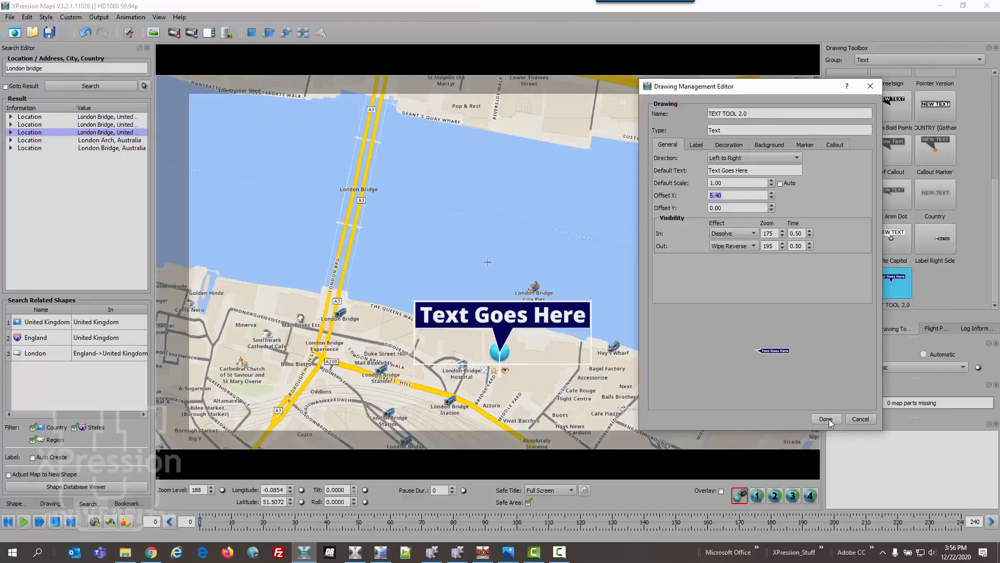
left_click(828, 420)
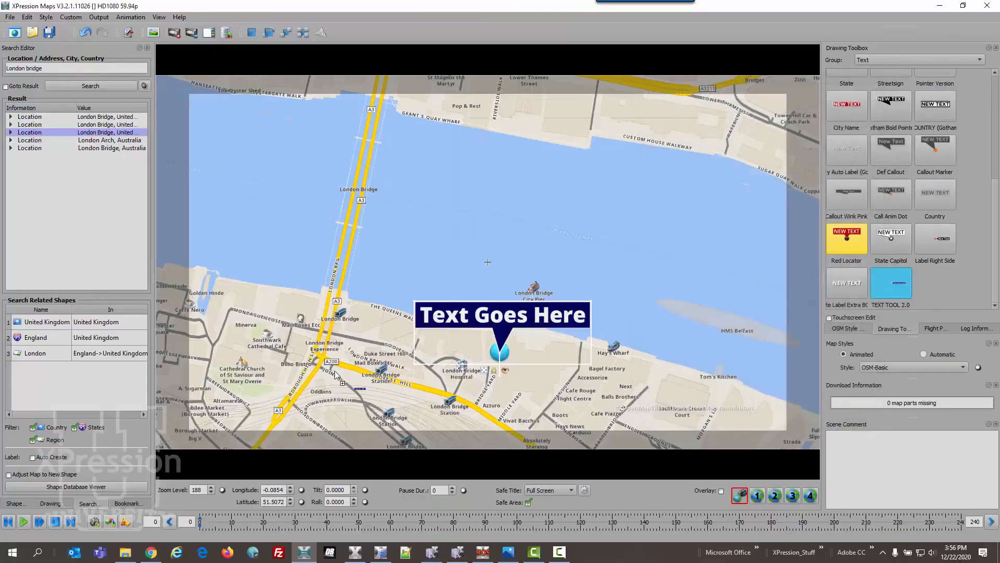
- Place a second callout near Golden Hinde and reopen the TEXT TOOL 2.0 editor
left_click(241, 302)
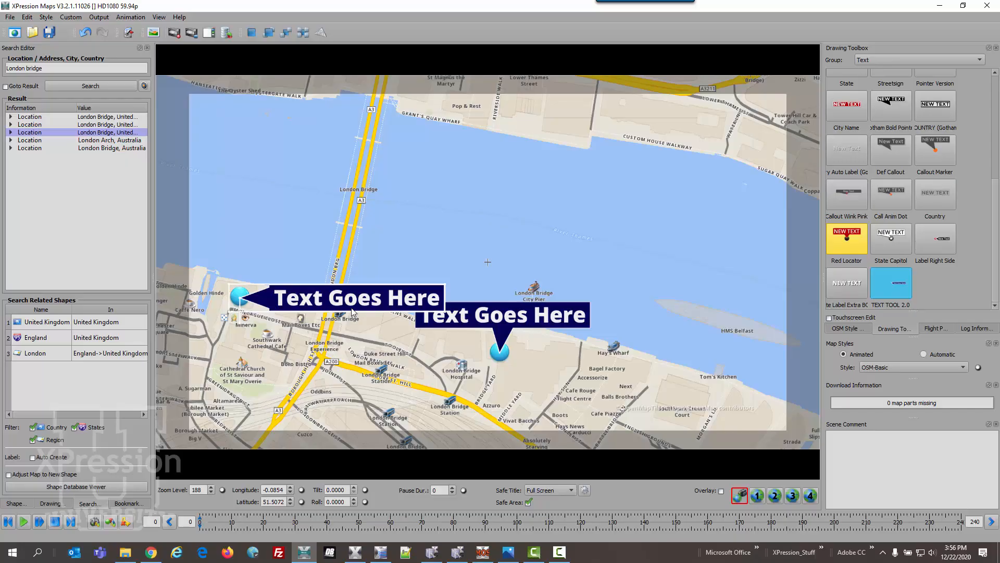
right_click(897, 285)
left_click(905, 287)
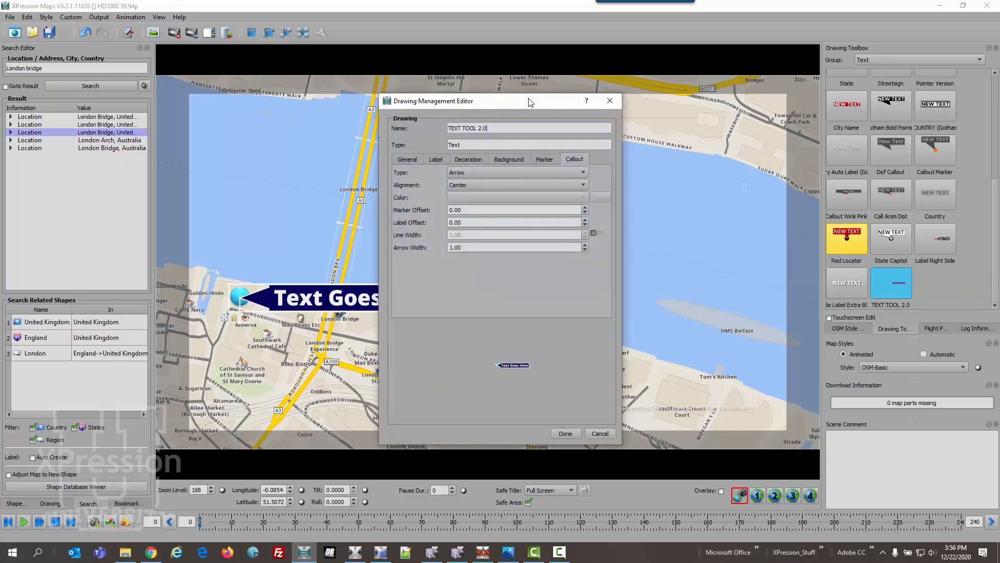
left_click_drag(555, 108, 792, 89)
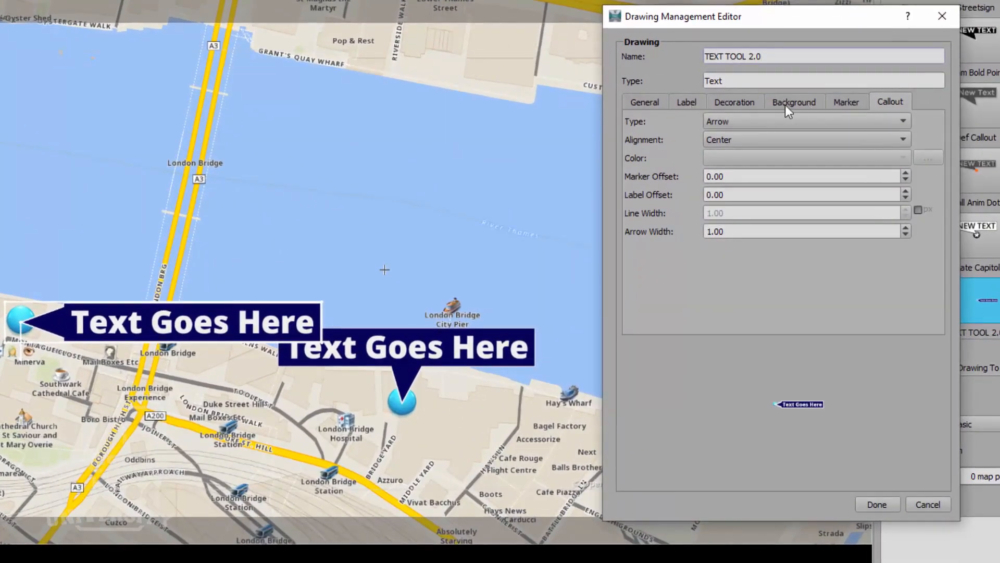
- Give the label background a black drop shadow at -45 angle and 0.35 distance
left_click(786, 103)
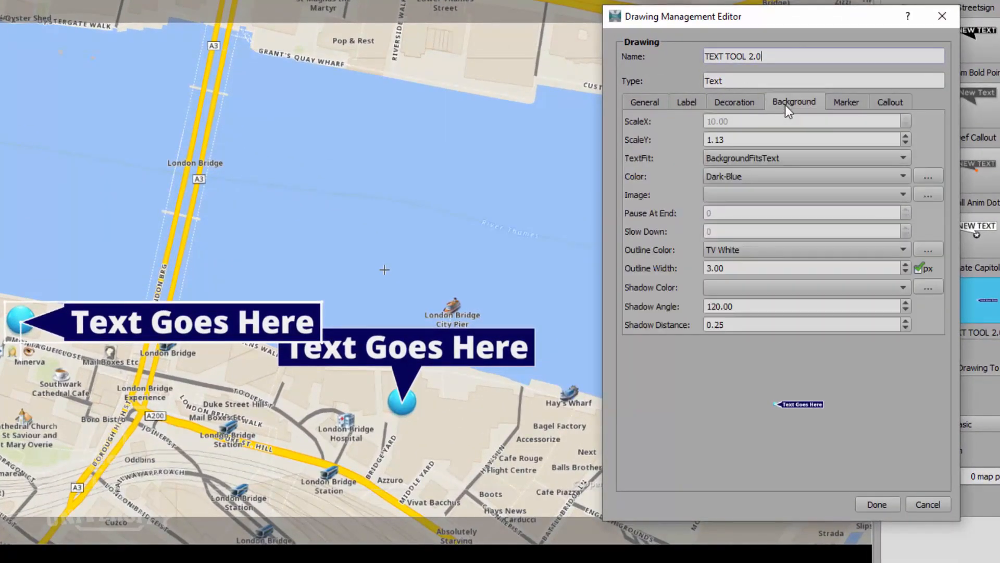
left_click(757, 286)
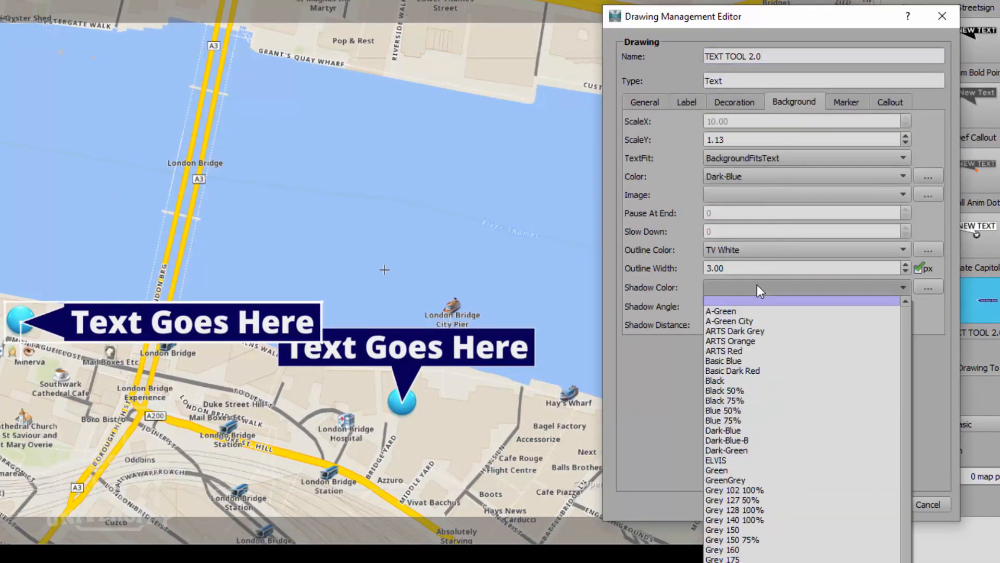
left_click(757, 380)
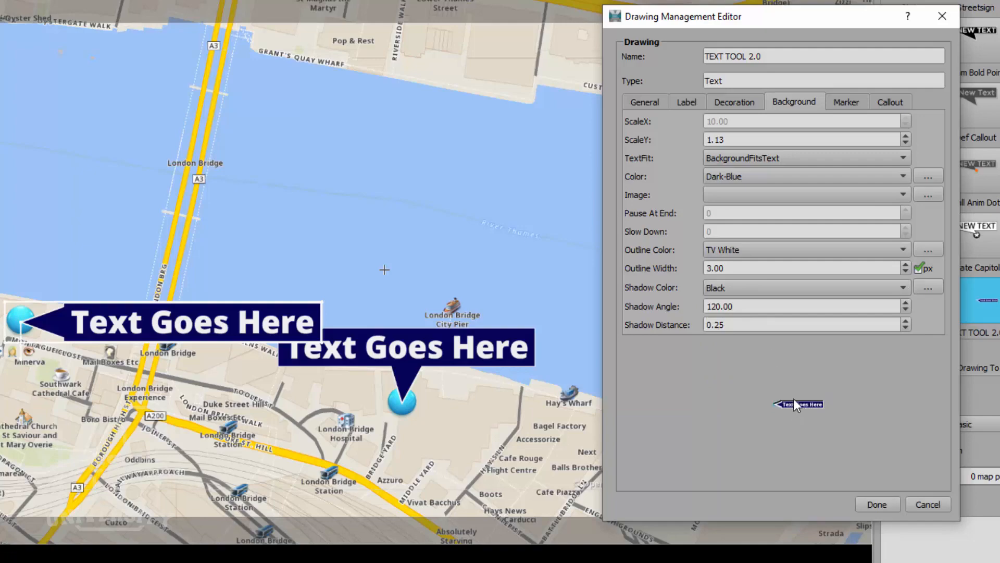
left_click_drag(743, 308, 661, 304)
type("-45")
left_click(907, 321)
left_click(906, 322)
left_click(907, 321)
- Change the shadow colour to Black 50%, apply it, and move the Southwark label up-right
left_click(814, 289)
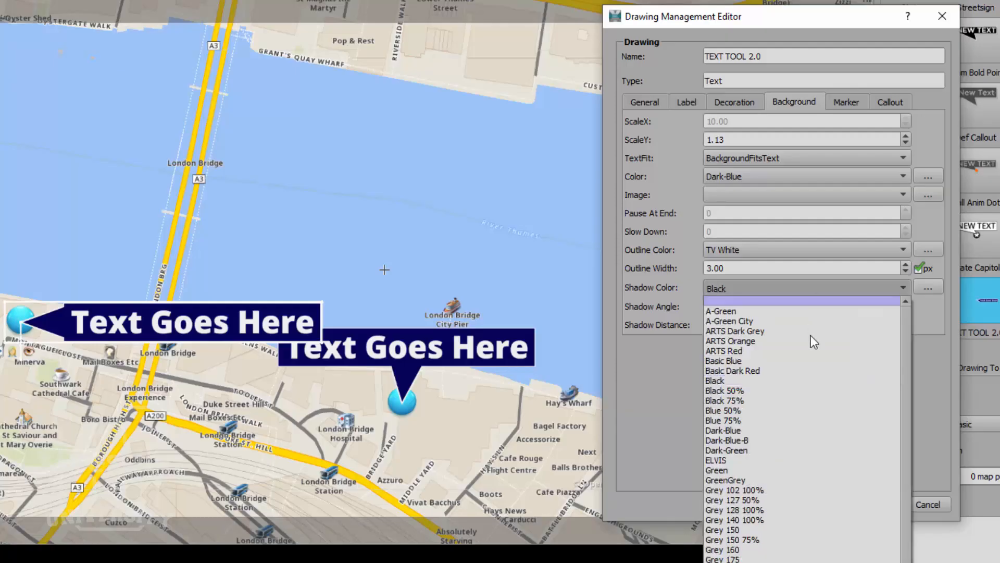
left_click(795, 390)
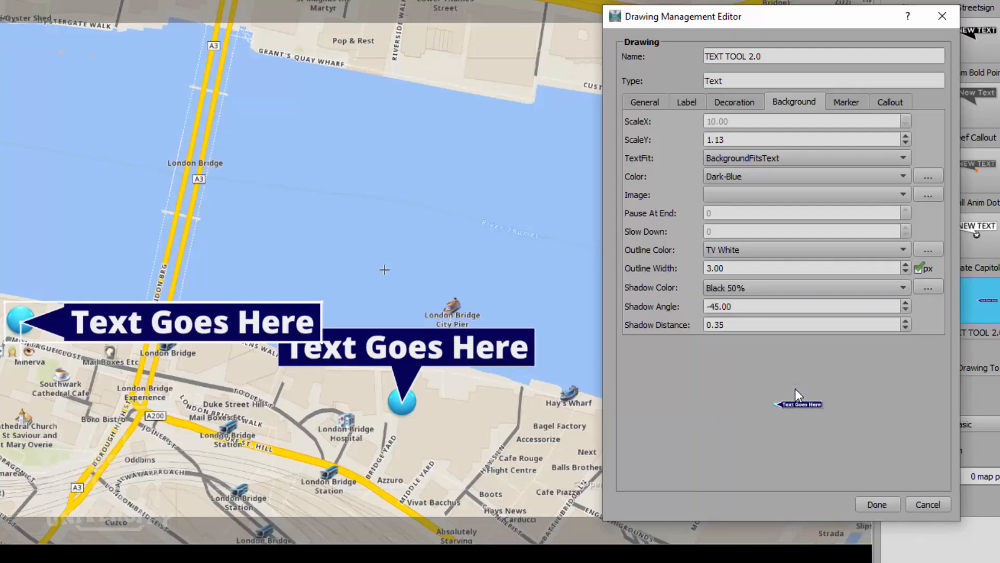
left_click(877, 504)
mouse_move(261, 320)
left_mouse_down()
mouse_move(252, 289)
mouse_move(280, 259)
mouse_move(224, 303)
mouse_move(218, 400)
mouse_move(209, 350)
mouse_move(224, 266)
mouse_move(198, 260)
mouse_move(258, 302)
left_mouse_up()
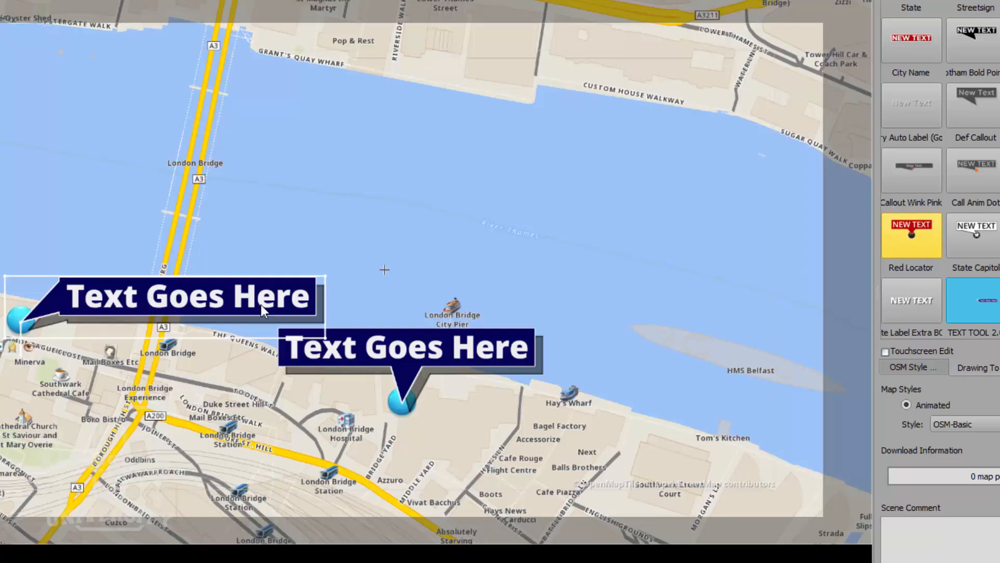
right_click(991, 316)
left_click(996, 326)
left_click_drag(517, 30, 797, 23)
left_click(809, 98)
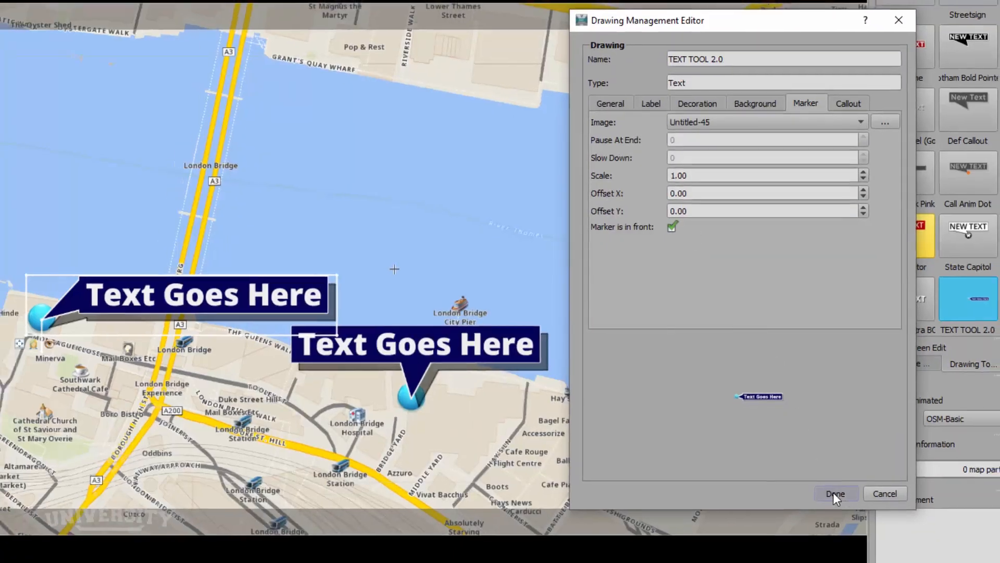
left_click(836, 499)
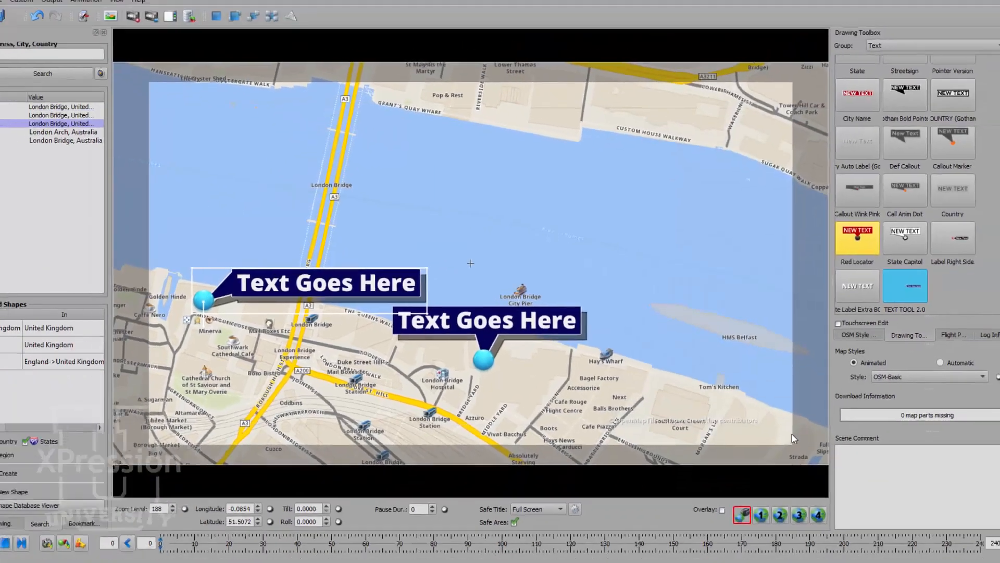